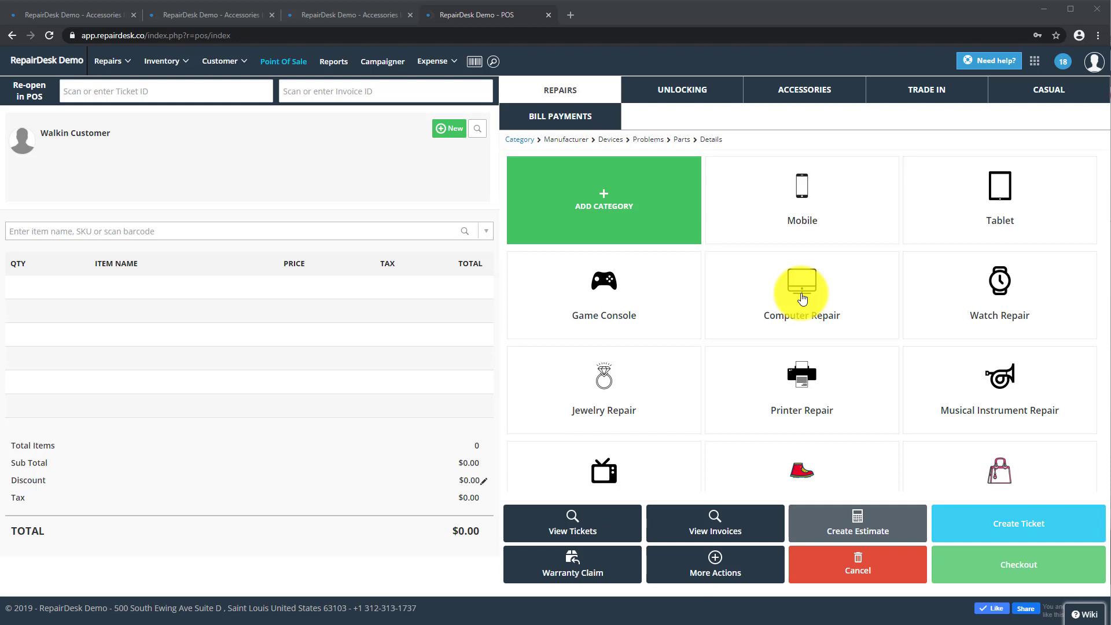
- Go to the Mobile Accessories & Parts list under Inventory > Manage Inventory
left_click(176, 67)
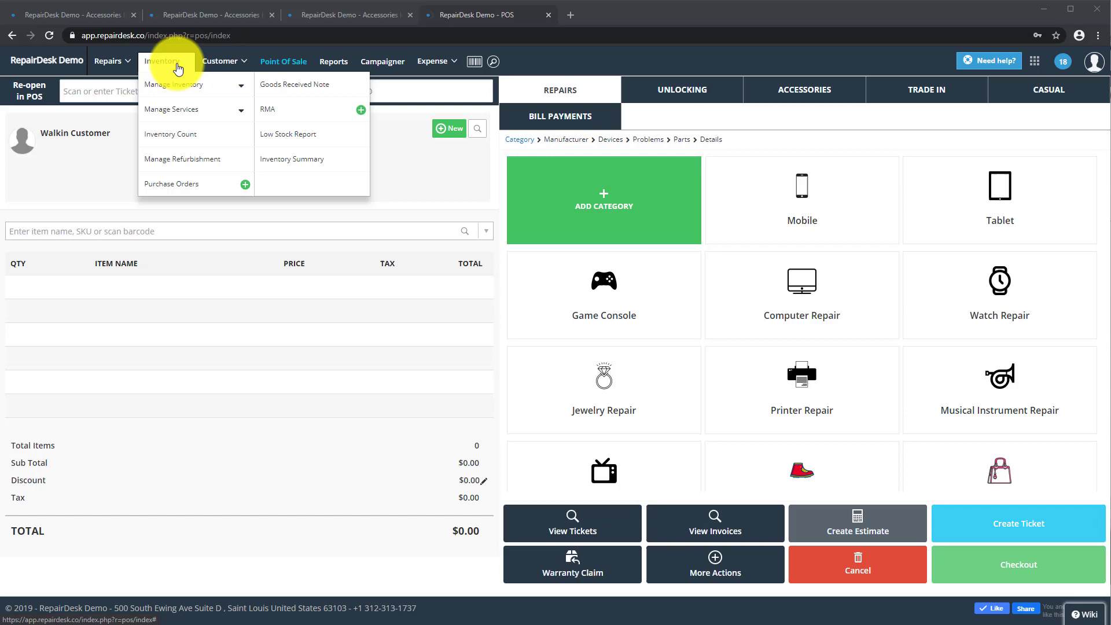
left_click(170, 90)
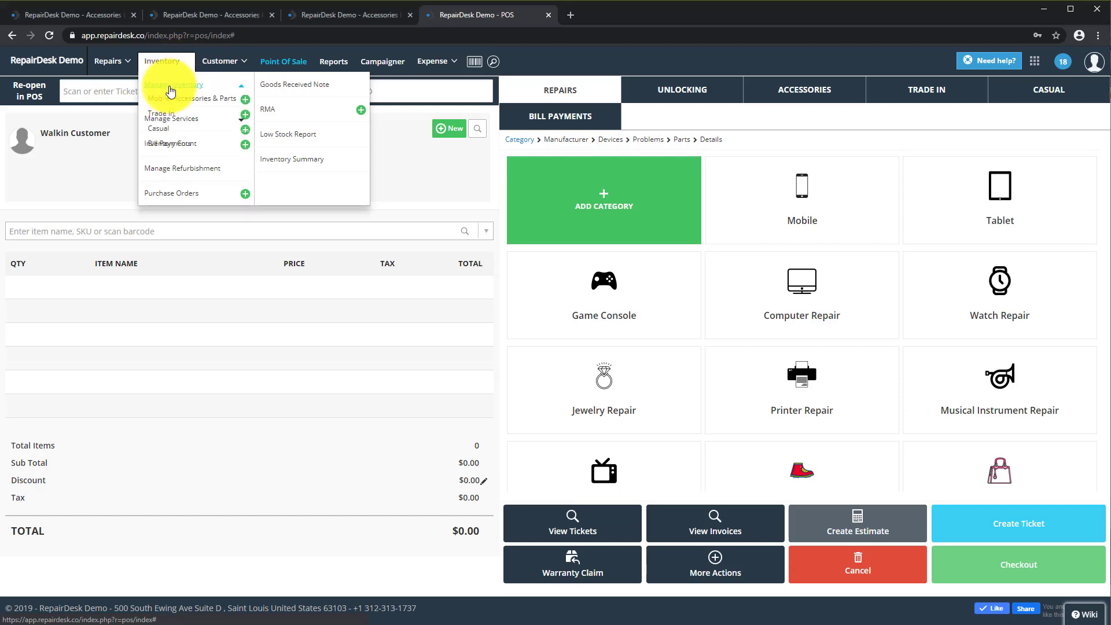
left_click(168, 101)
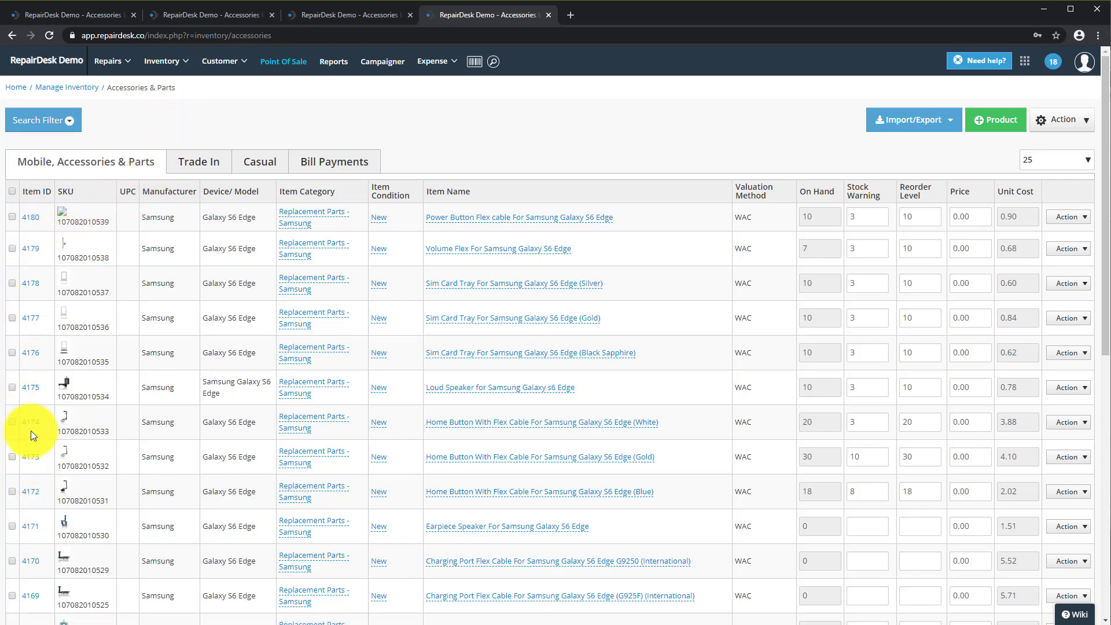
- Open the inventory search filters to look up the iPhone 8 Plus white X05 aftermarket part
left_click(57, 123)
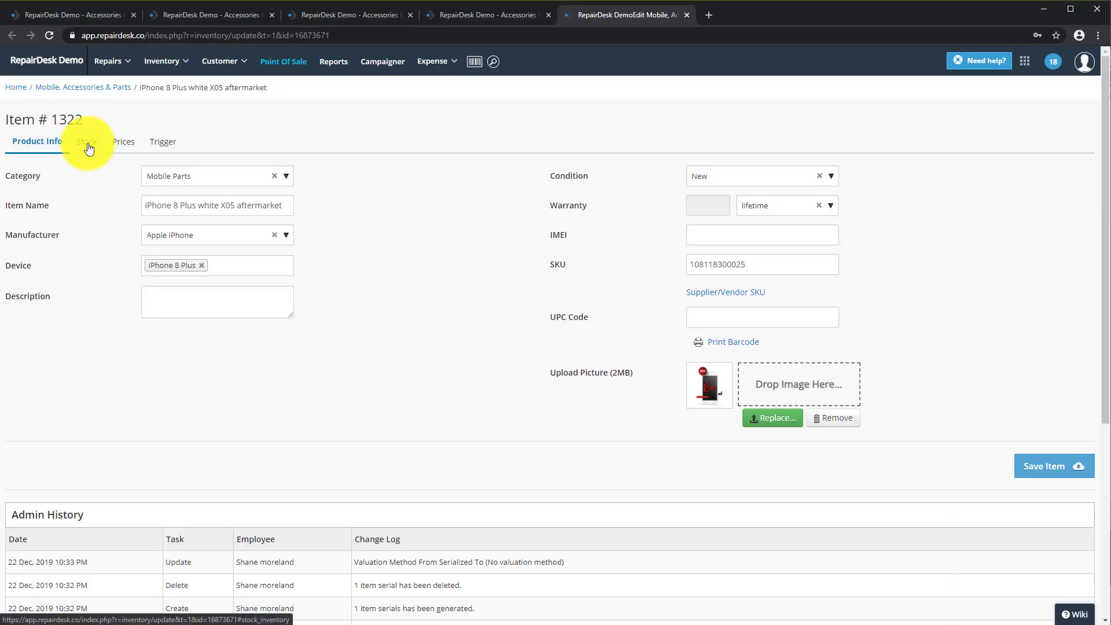
- Switch item 1322 to serialized inventory valuation on the Prices tab and save it
left_click(87, 143)
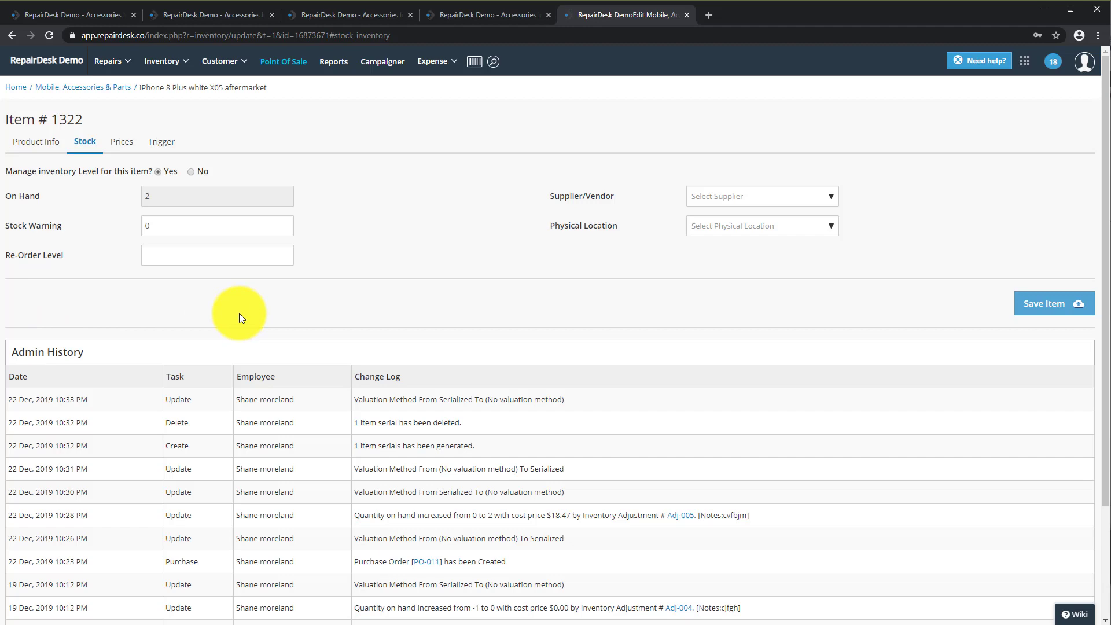
left_click(121, 143)
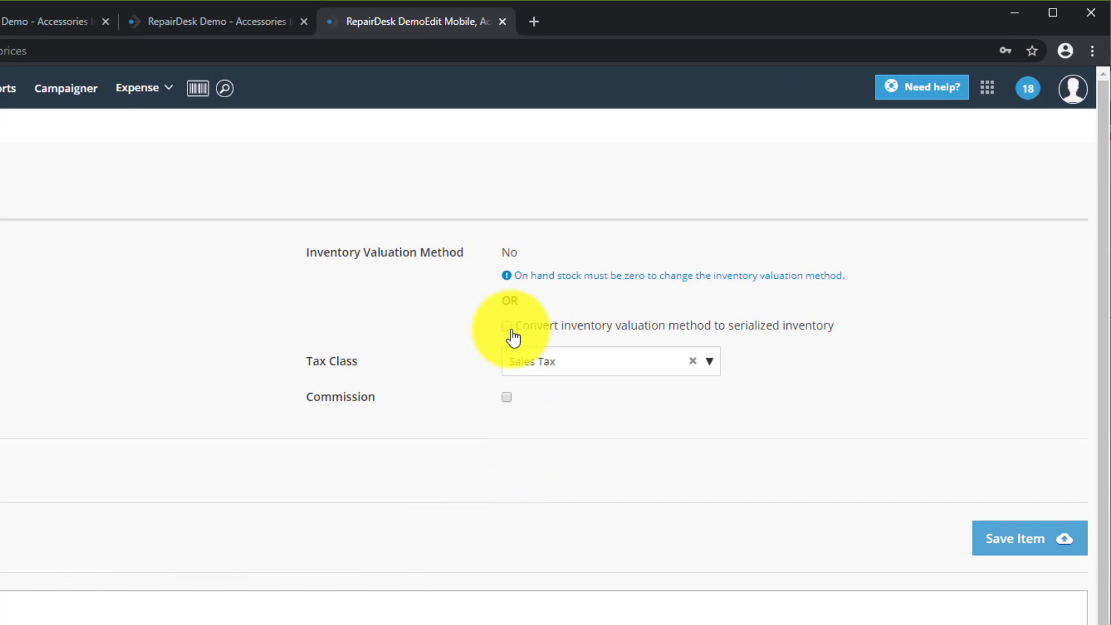
left_click(507, 325)
left_click(1000, 541)
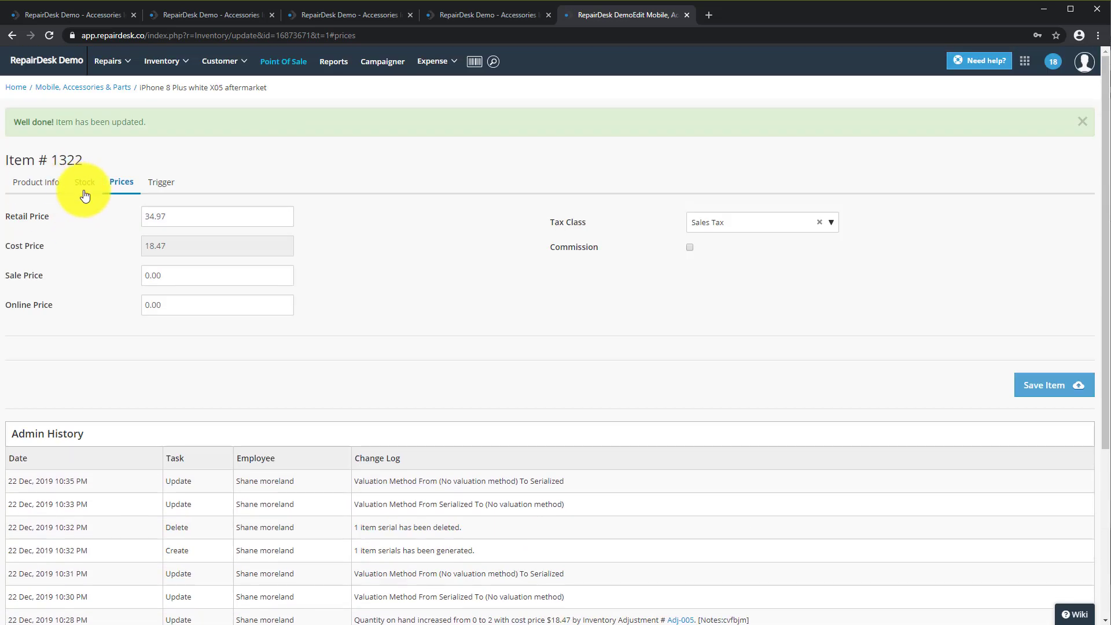
- Open Create Serials from the Stock tab for item 1322's 2 unserialized units
left_click(85, 182)
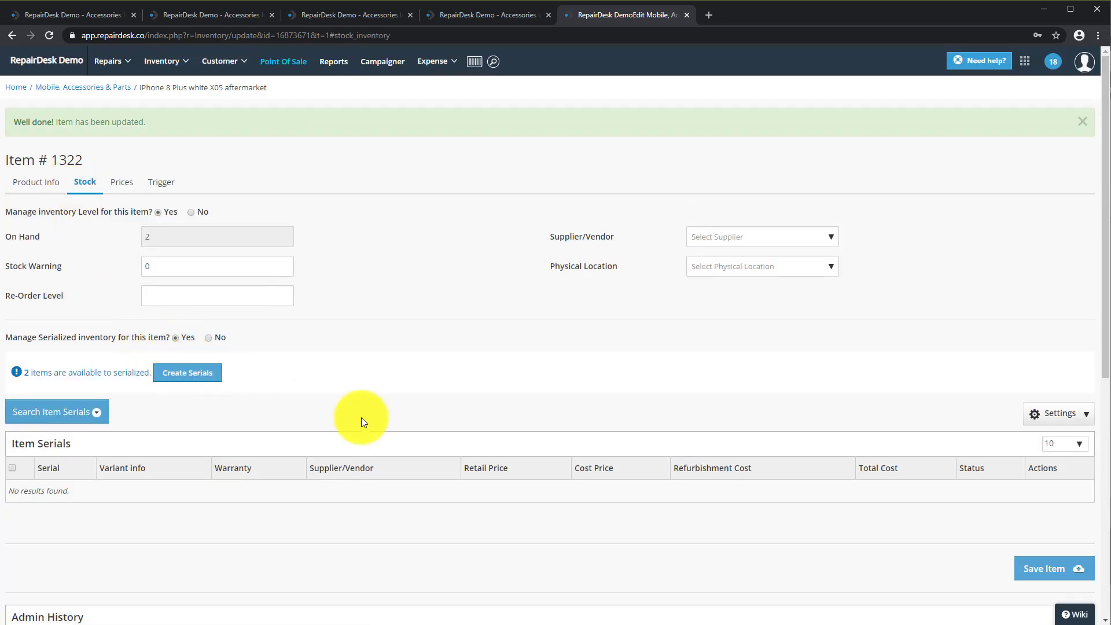
left_click(1068, 575)
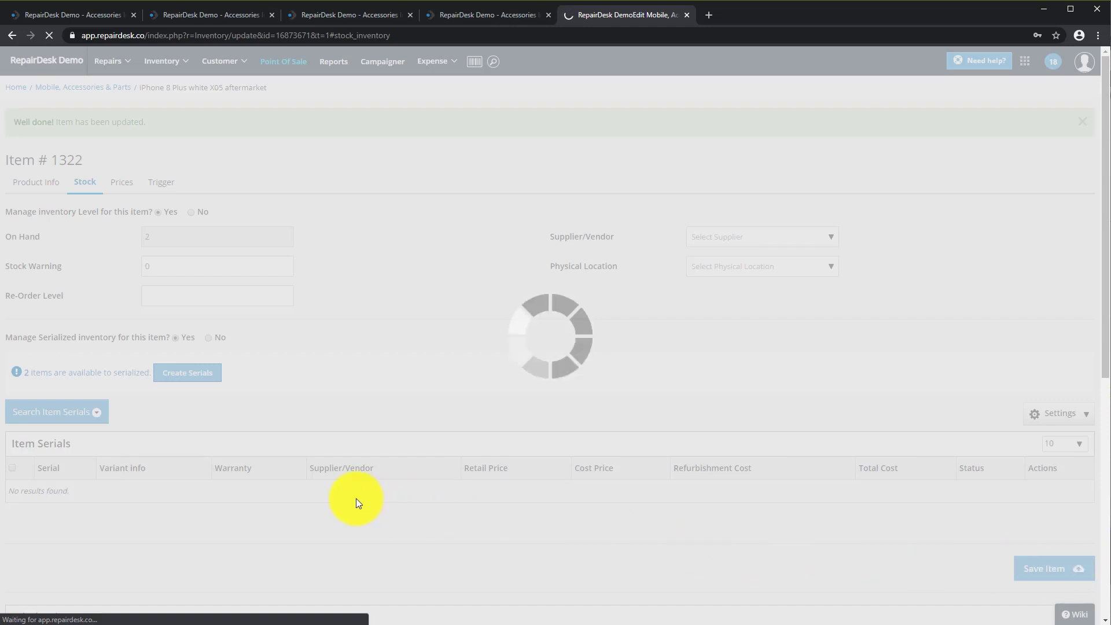
scroll(313, 435, "up", 3)
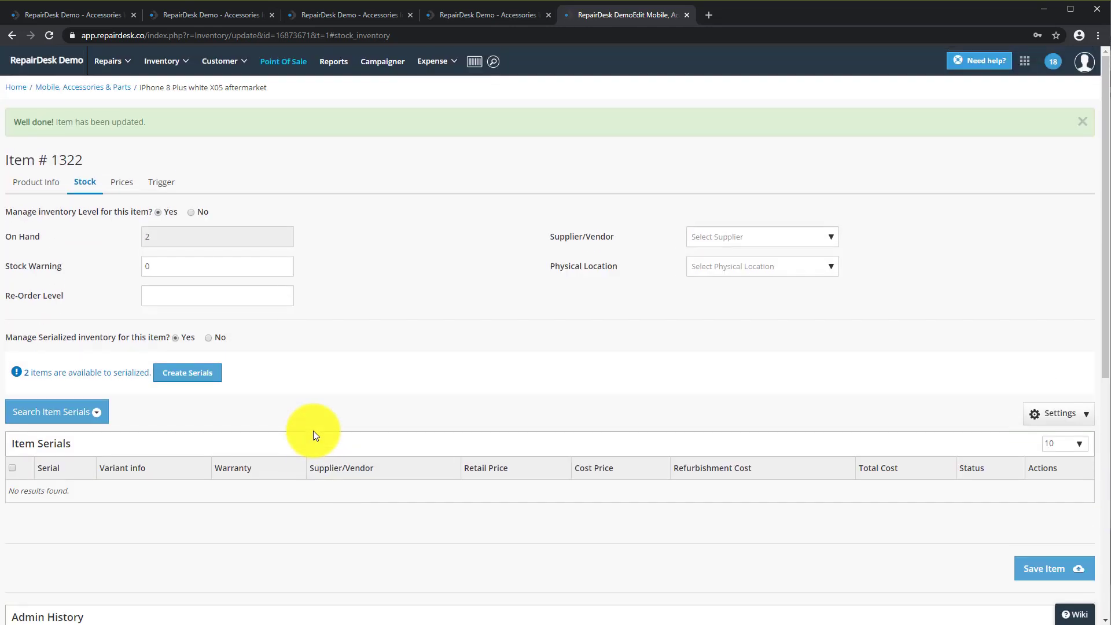
left_click(211, 379)
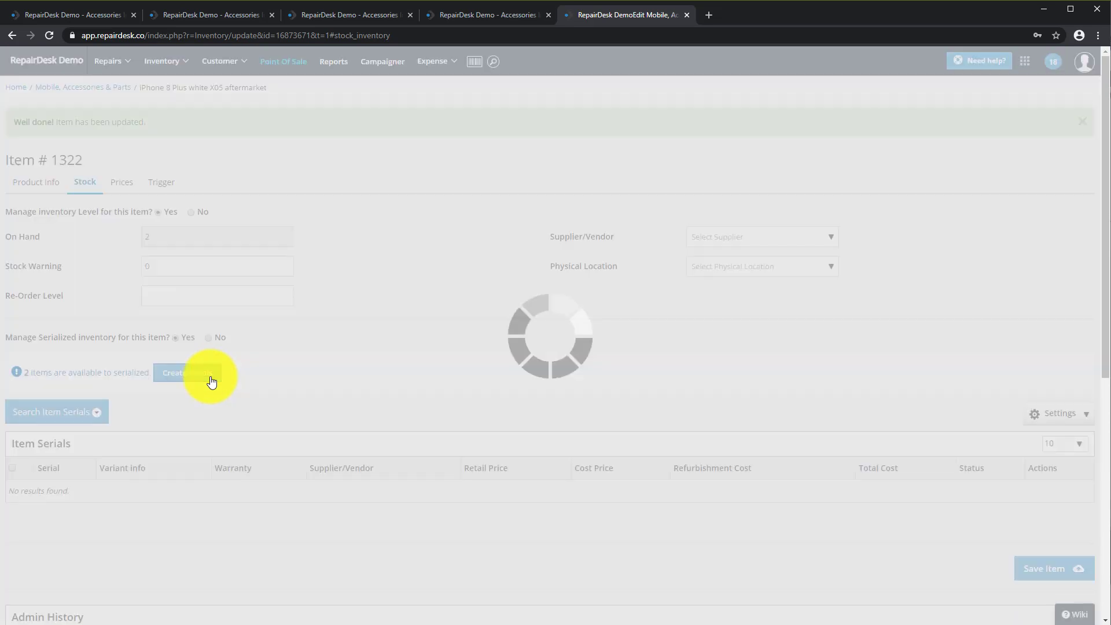
- Choose Mobile Sentrix USA as supplier and set the serials' warranty to 1 year
left_click(595, 139)
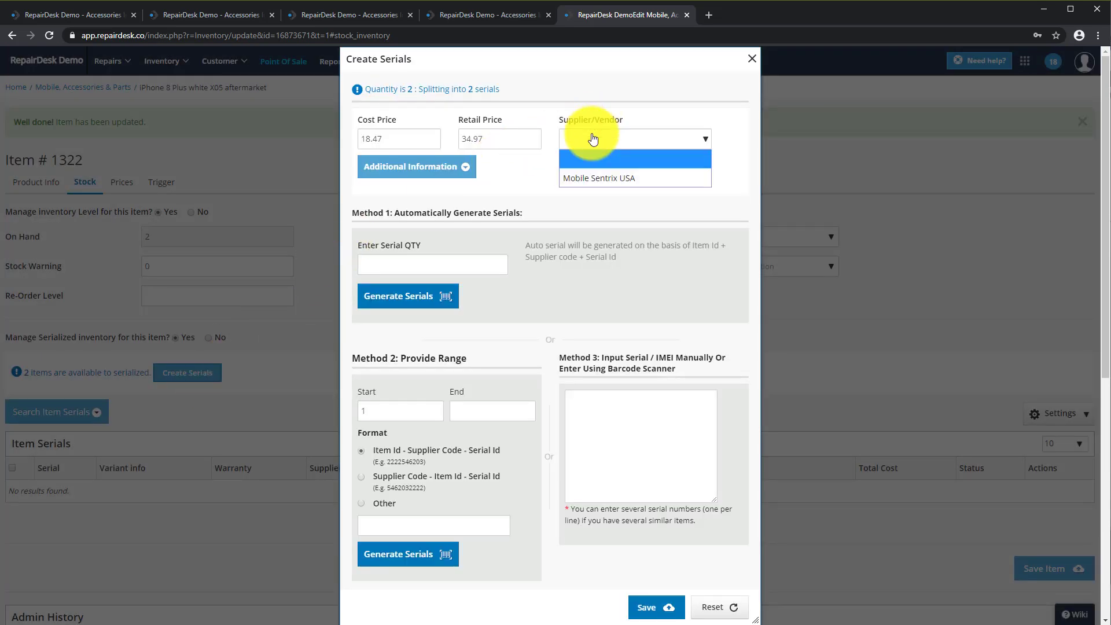
left_click(595, 175)
left_click(454, 169)
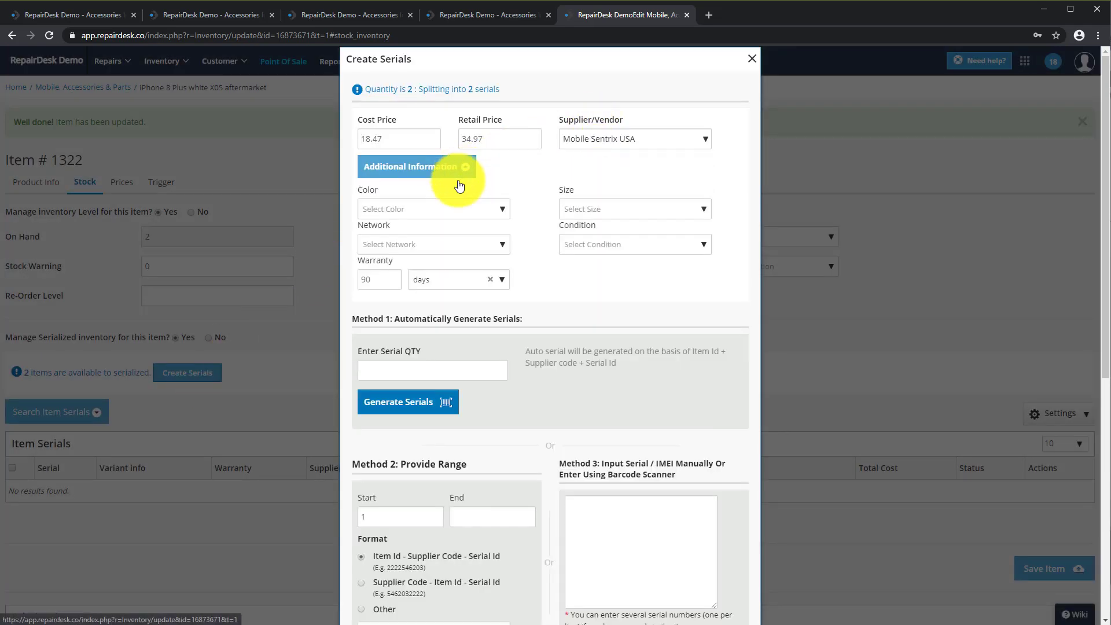
left_click(428, 280)
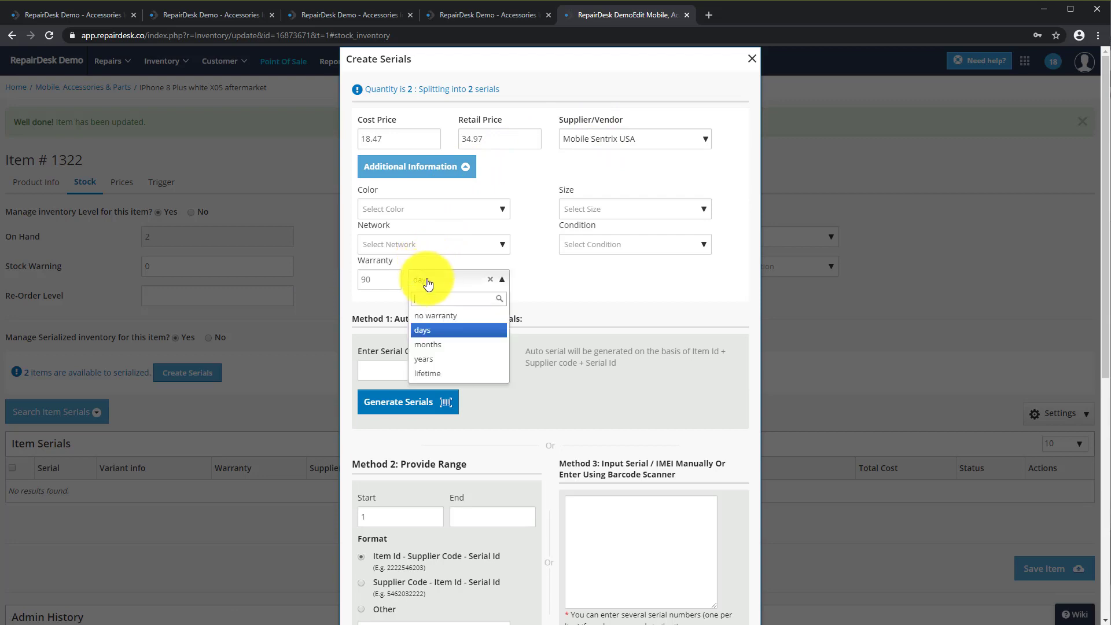
left_click(443, 362)
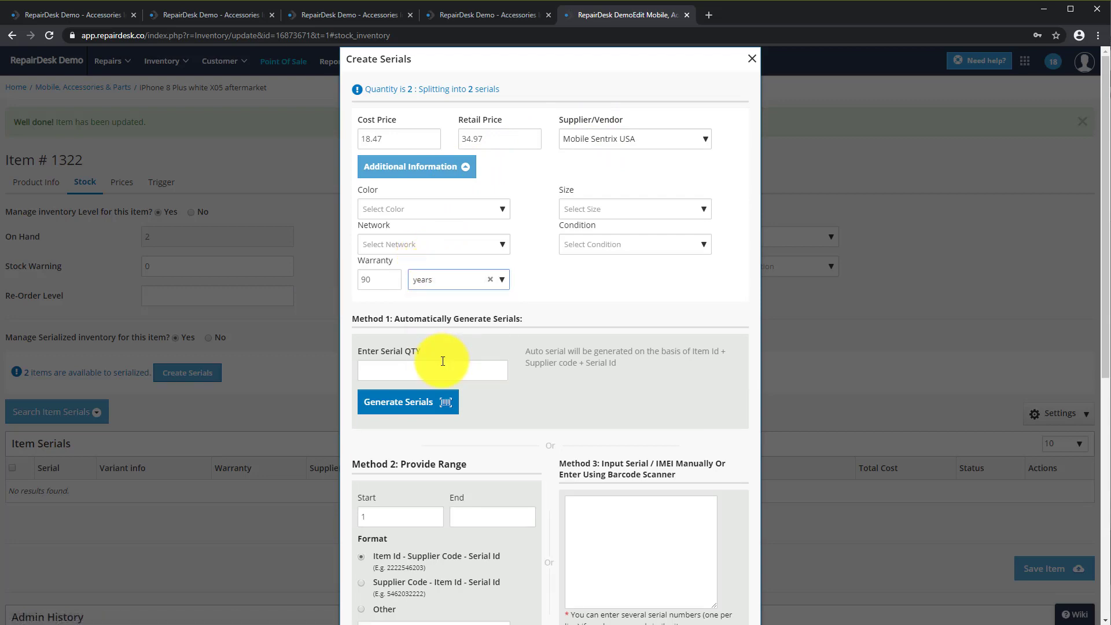
left_click(373, 278)
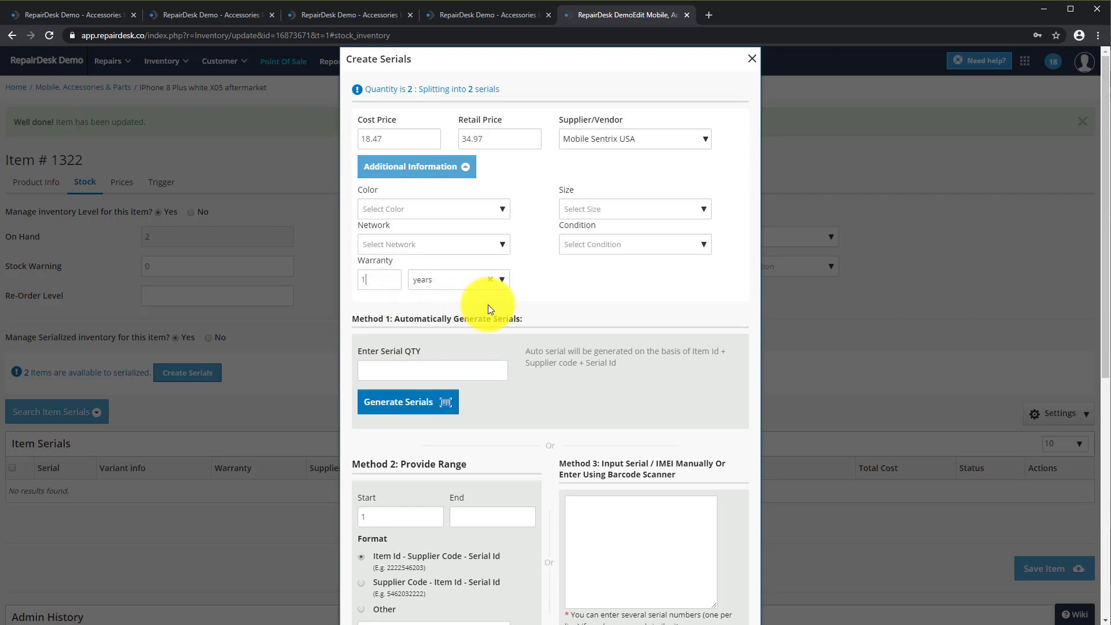
scroll(488, 302, "down", 3)
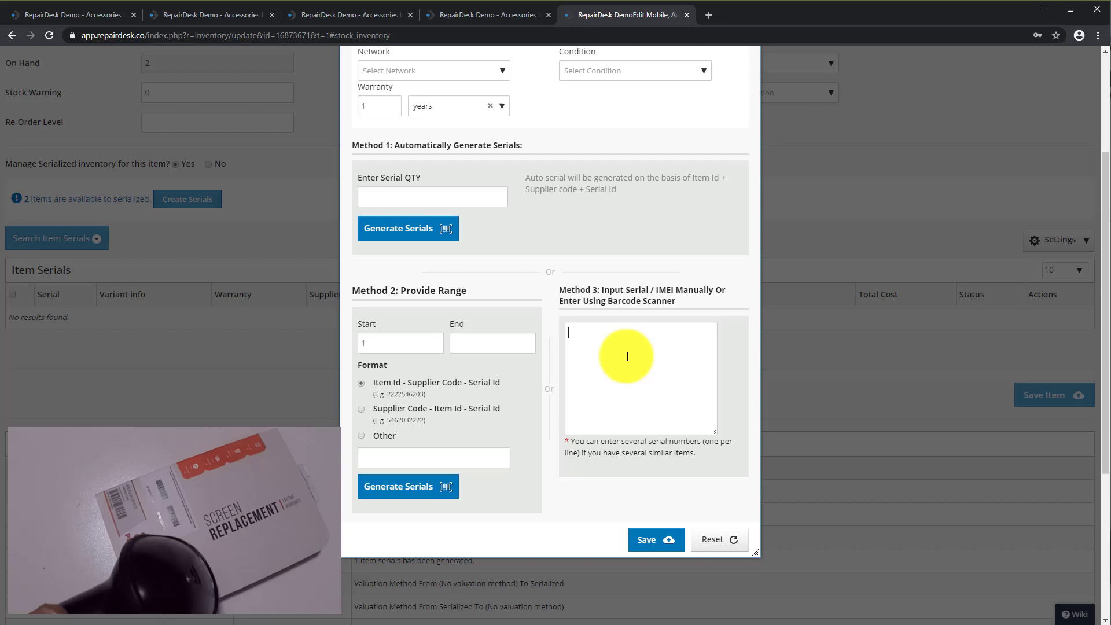
type("151581334133")
key("Return")
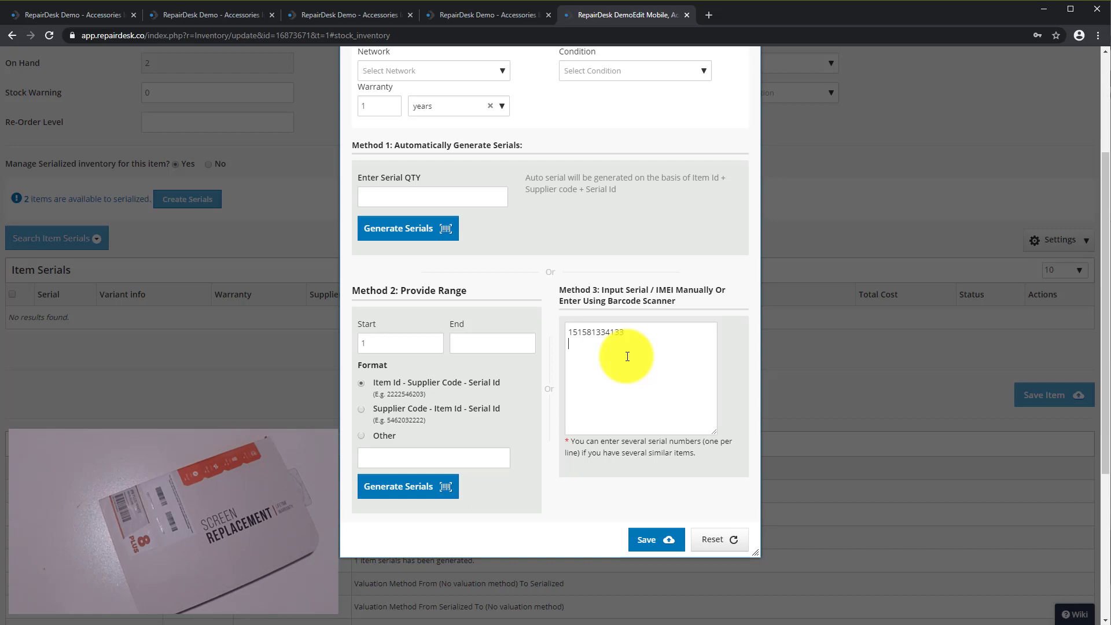
type("120177249909")
key("Return")
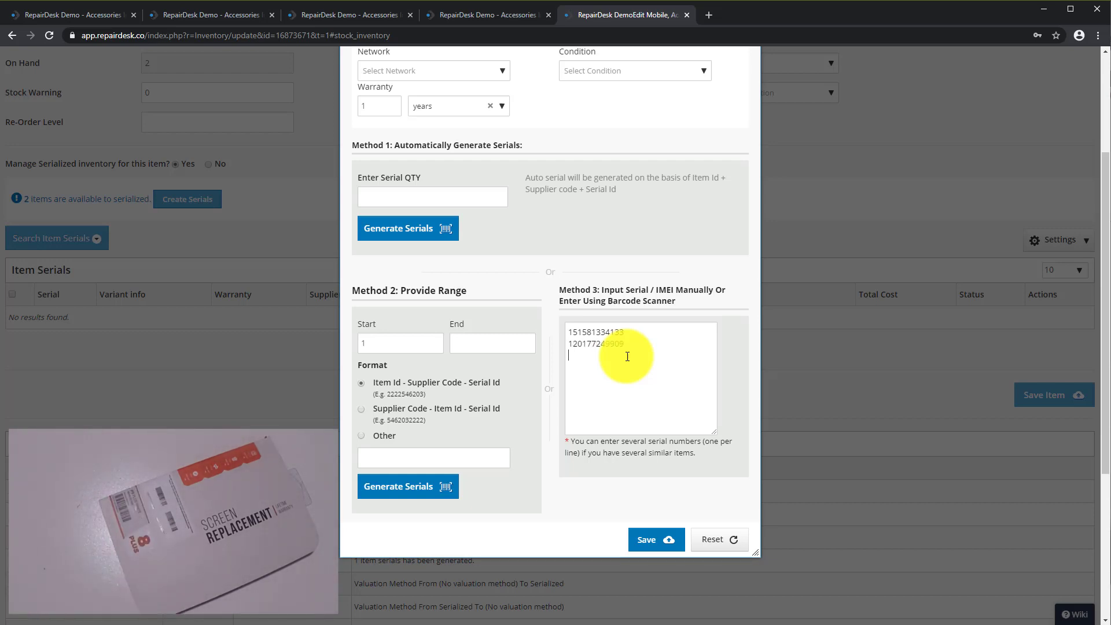
left_click(643, 538)
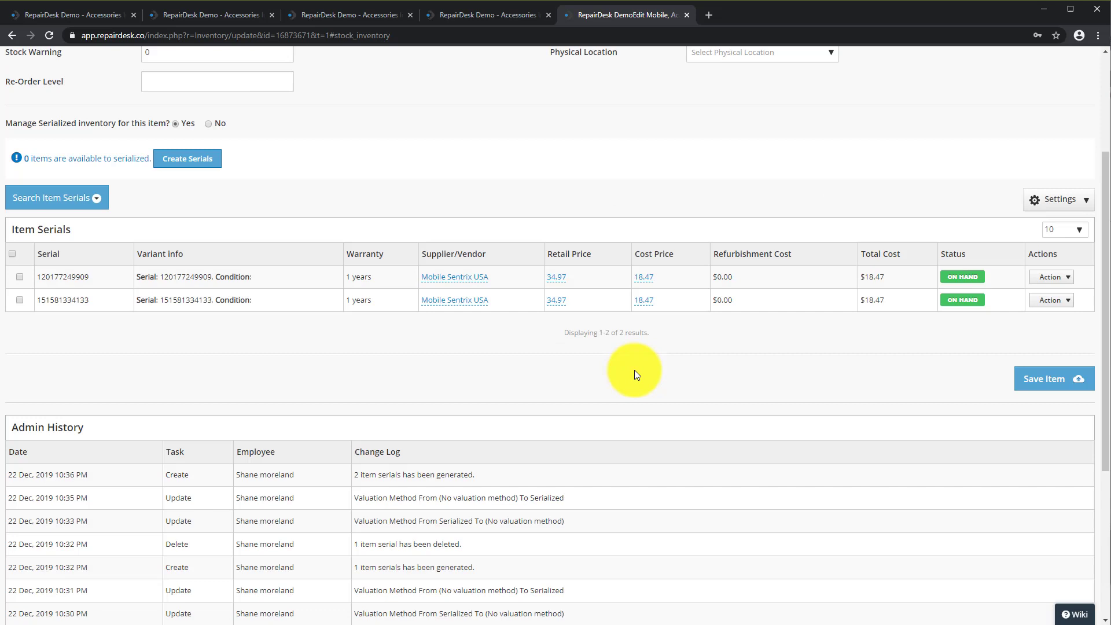
- Go to Inventory > Purchase Orders to find today's Mobile Sentrix USA order
scroll(637, 404, "up", 3)
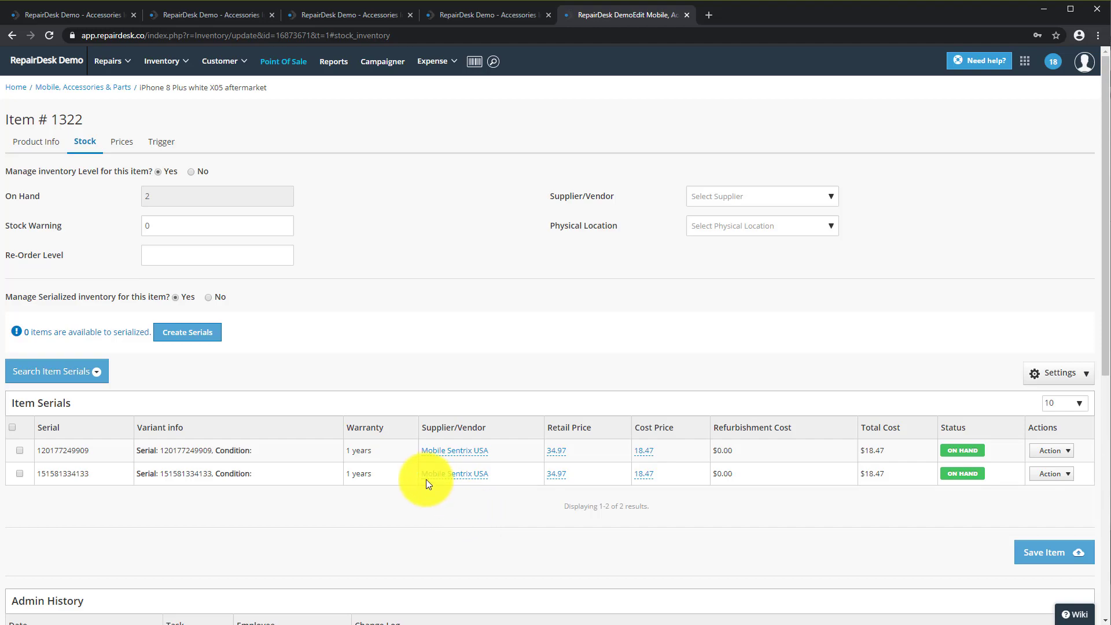
left_click(161, 61)
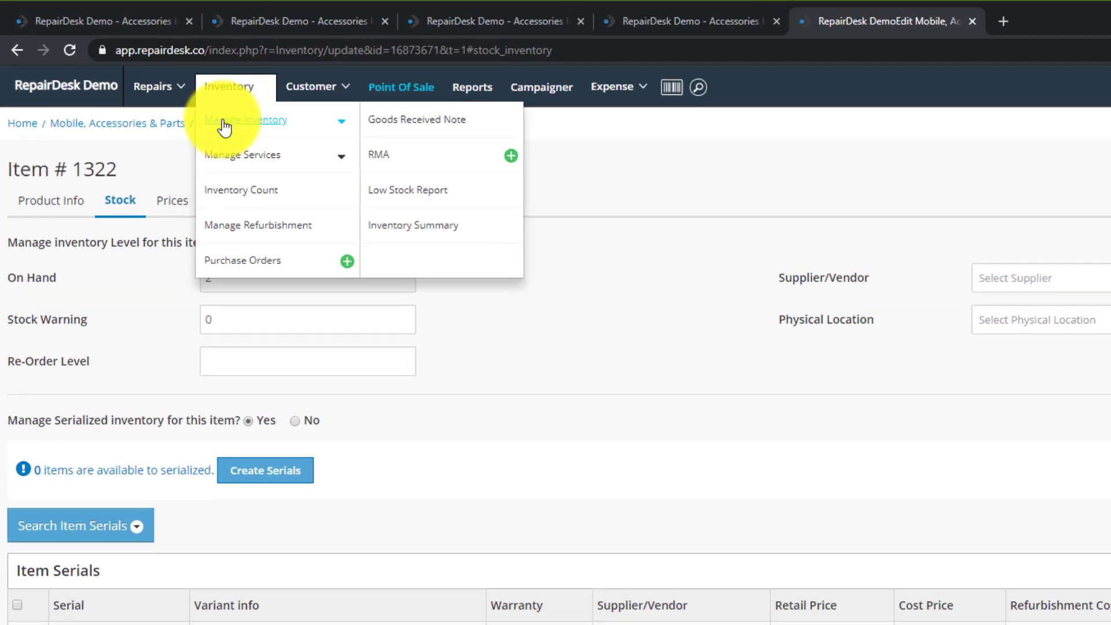
left_click(297, 319)
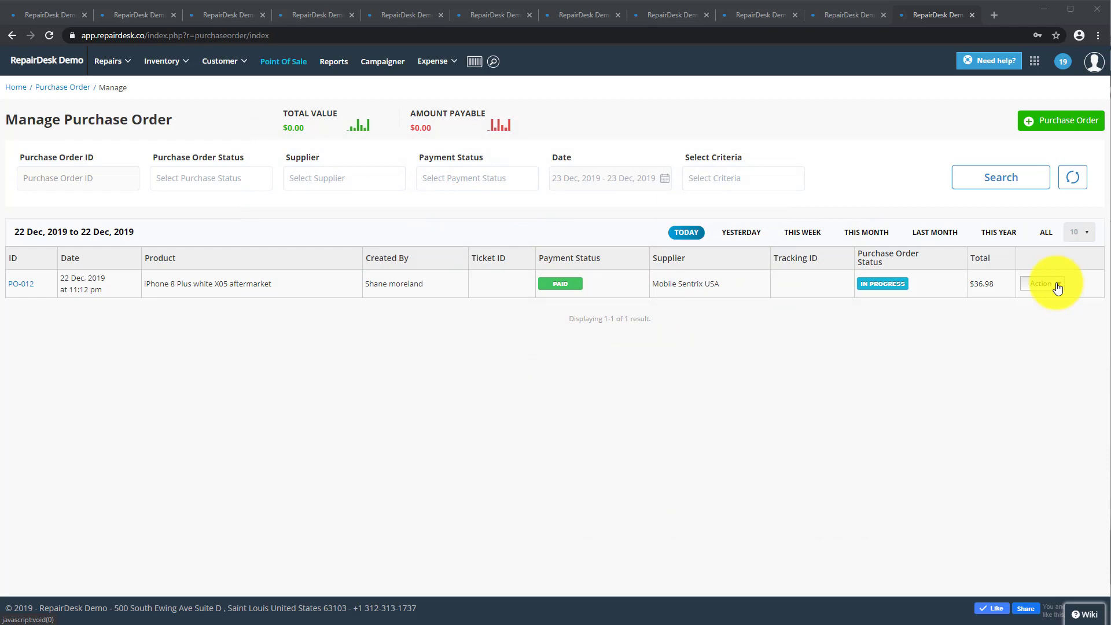
- Create a goods received note for today's Mobile Sentrix USA purchase order
left_click(1057, 288)
left_click(1029, 354)
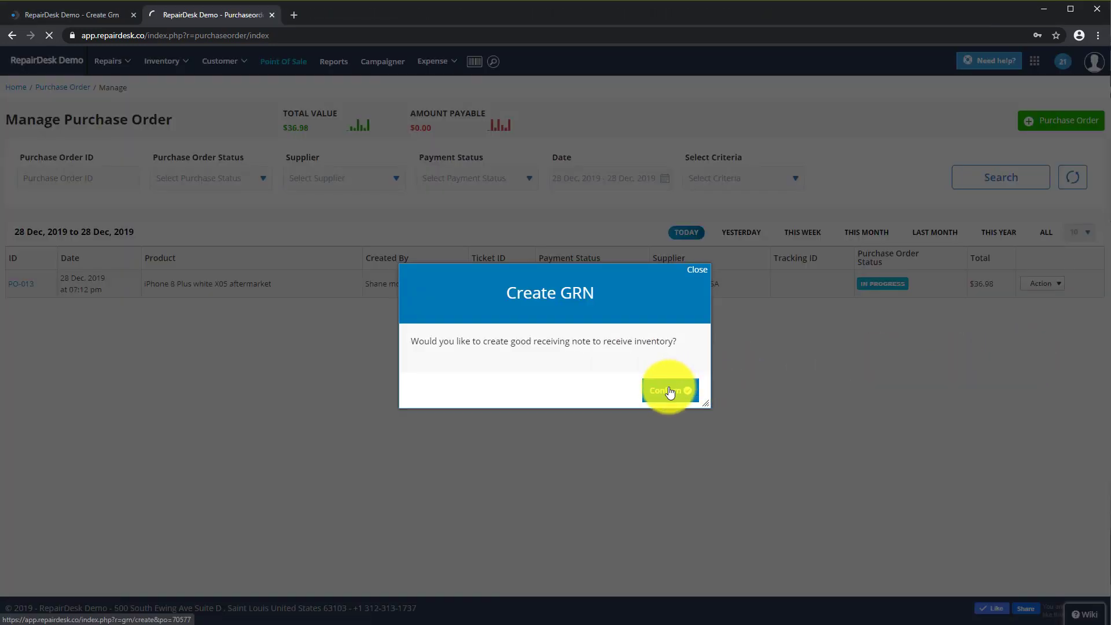
left_click(669, 389)
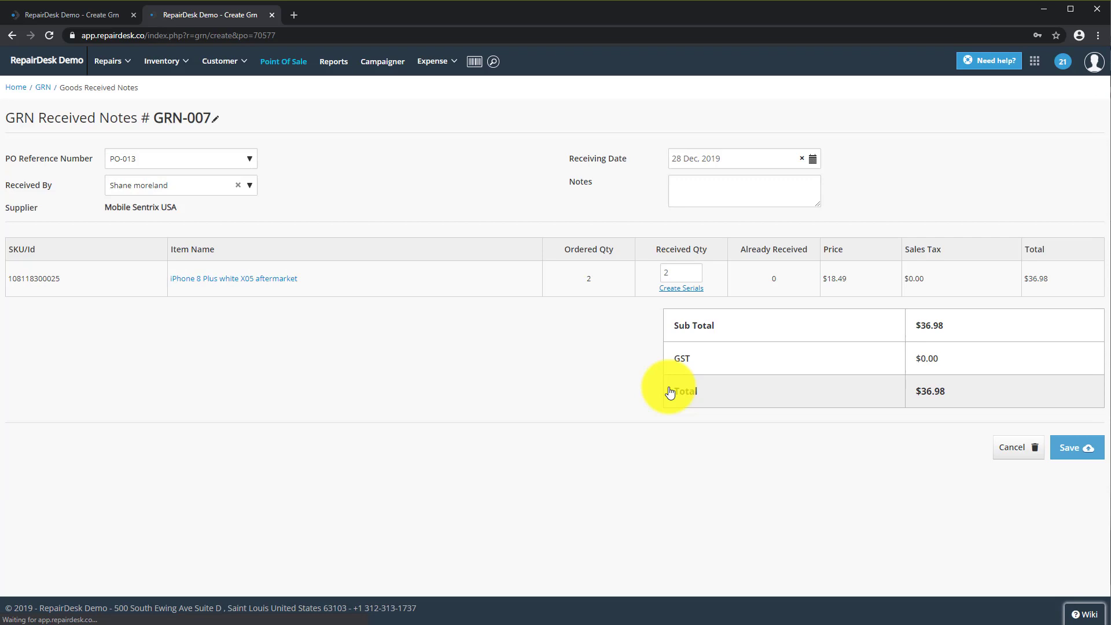
left_click(677, 289)
left_click(669, 420)
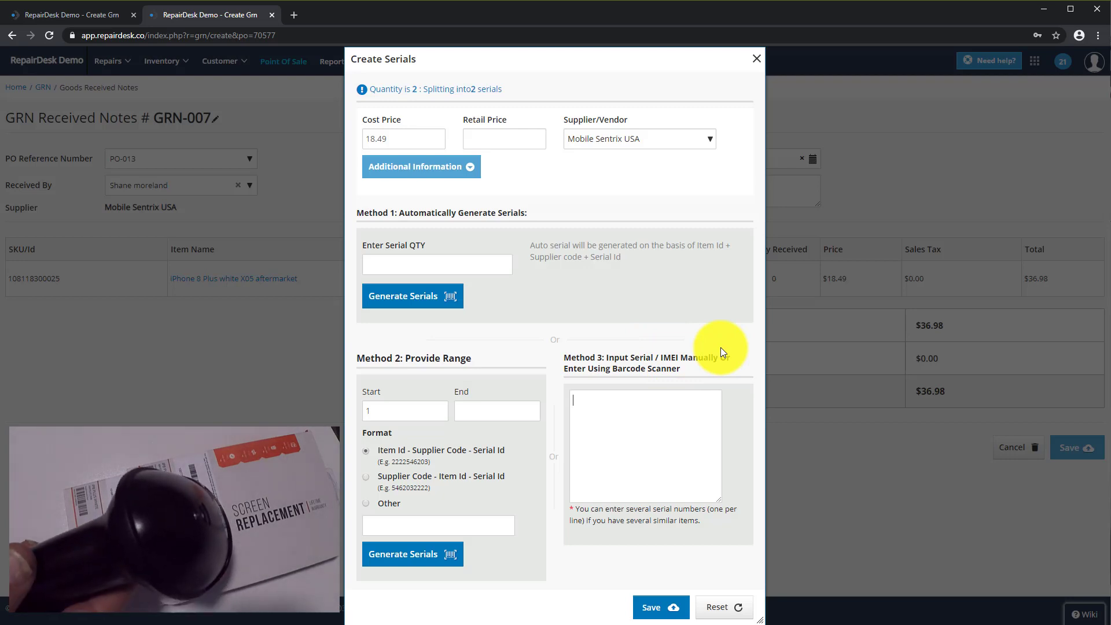
type("151581334133")
key("Return")
type("120177249909")
key("Return")
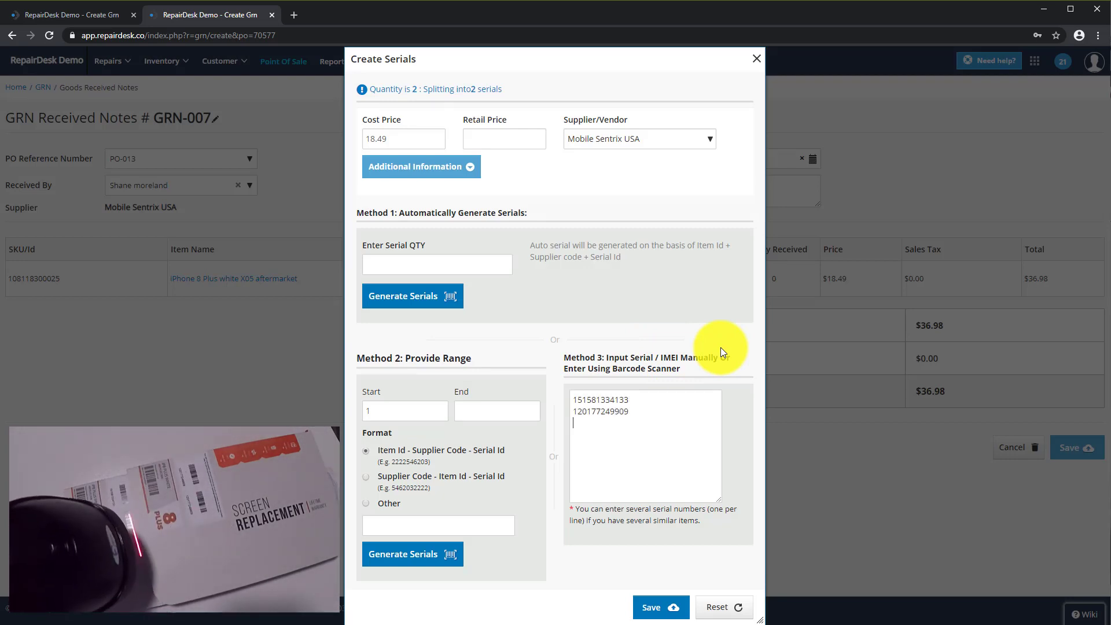
left_click(662, 610)
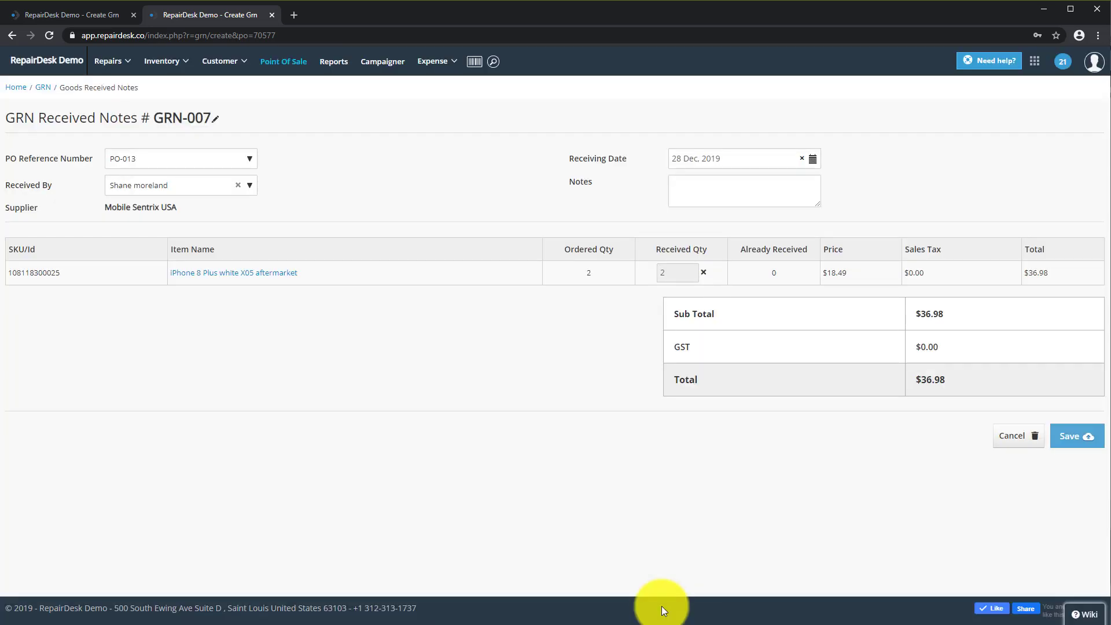
- Save GRN-007, then go to the Point of Sale screen
left_click(1077, 437)
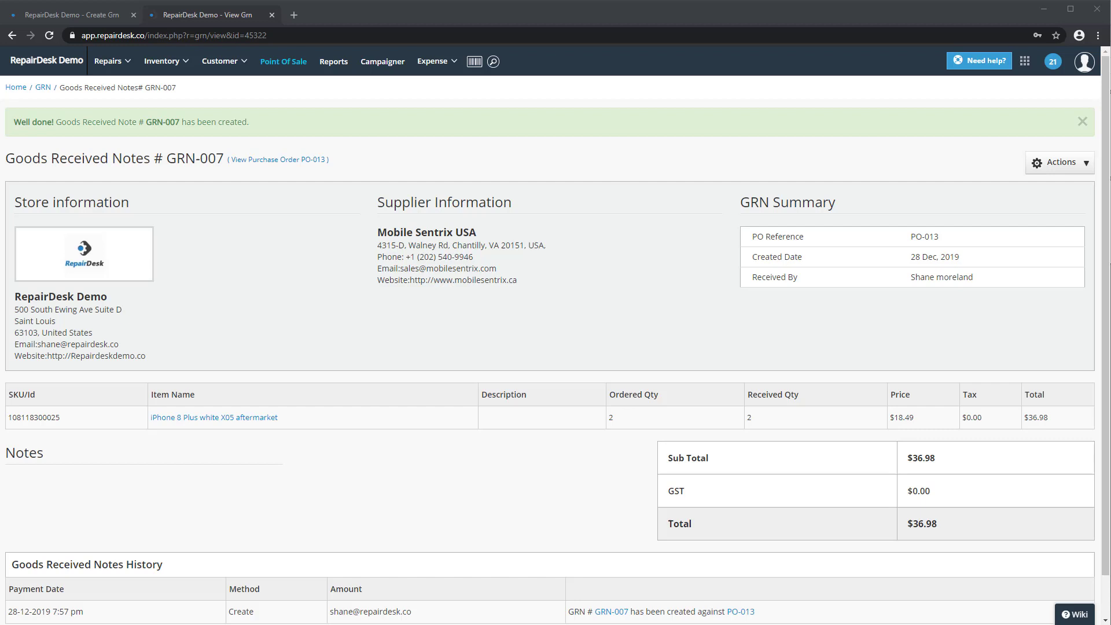
left_click(280, 67)
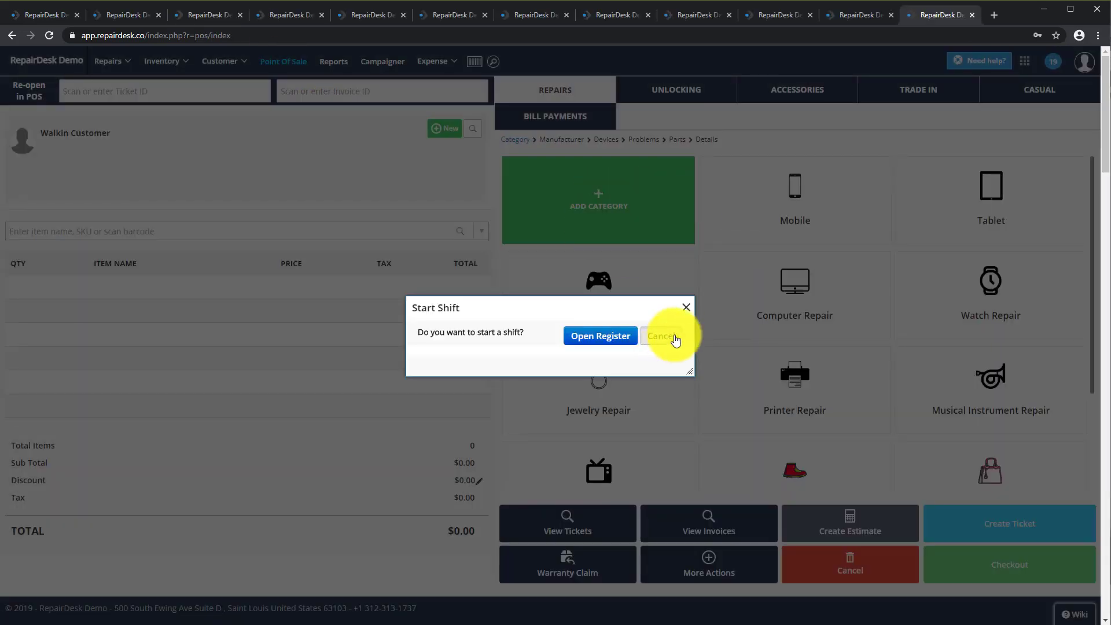
- Start a POS repair for an Apple iPhone 8 Plus with the b. LCD/Glass XO5 replacement problem
left_click(684, 307)
left_click(775, 196)
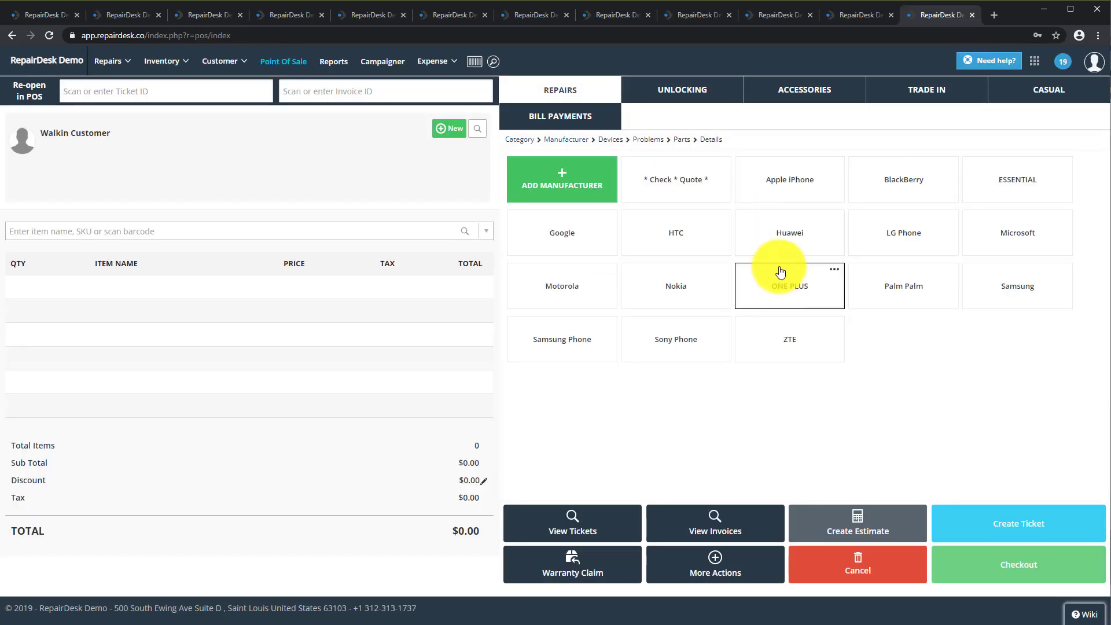
left_click(788, 190)
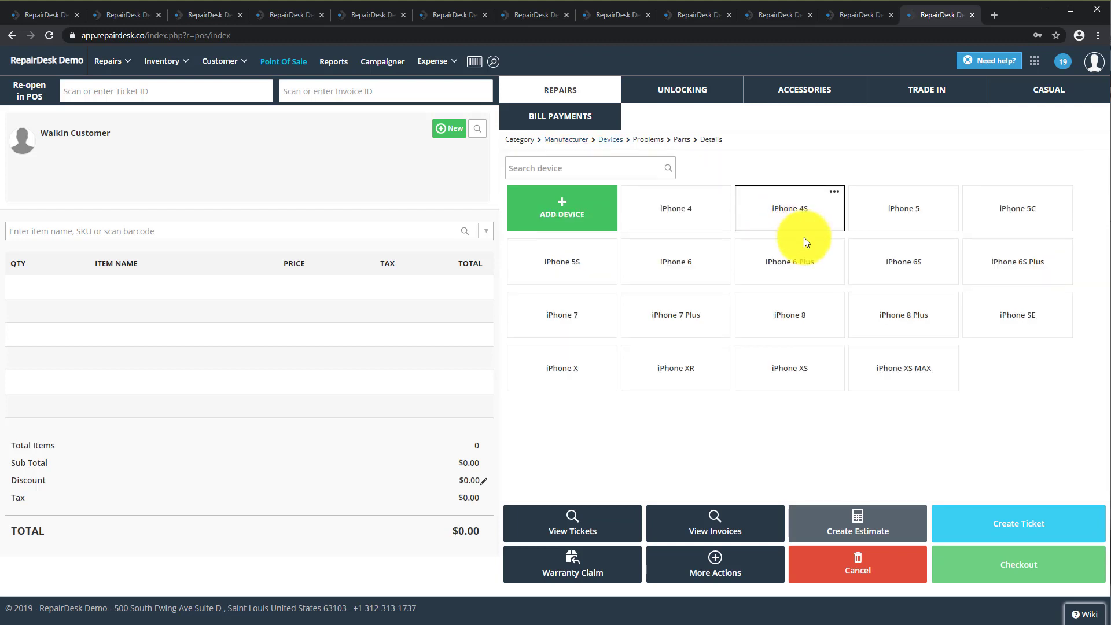
left_click(866, 312)
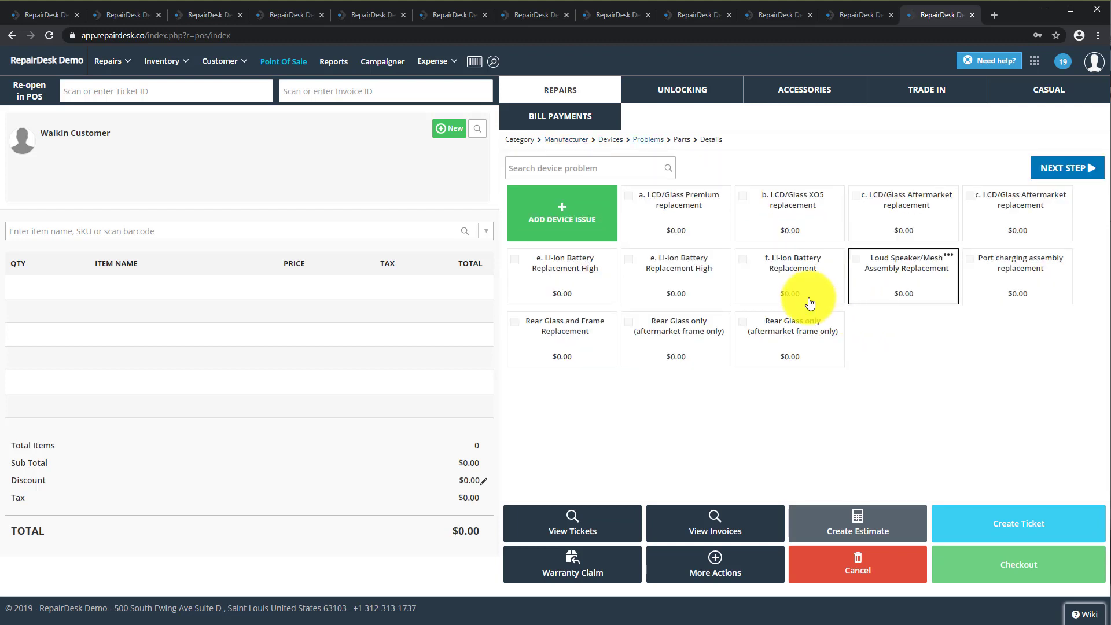
left_click(739, 229)
left_click(1037, 169)
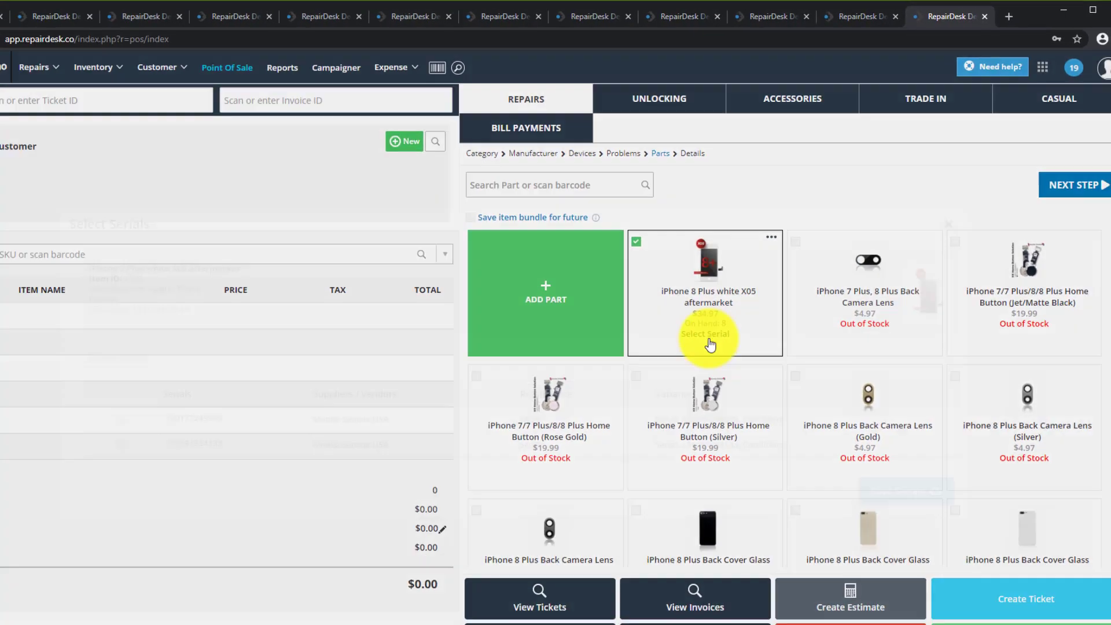
left_click(671, 434)
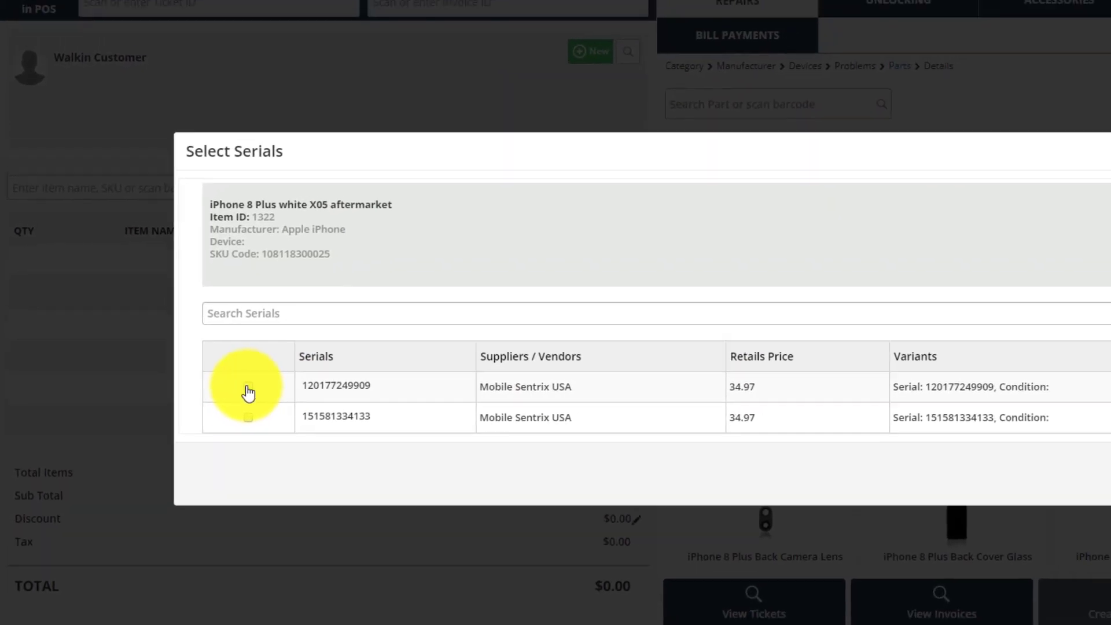
left_click(247, 386)
left_click(896, 449)
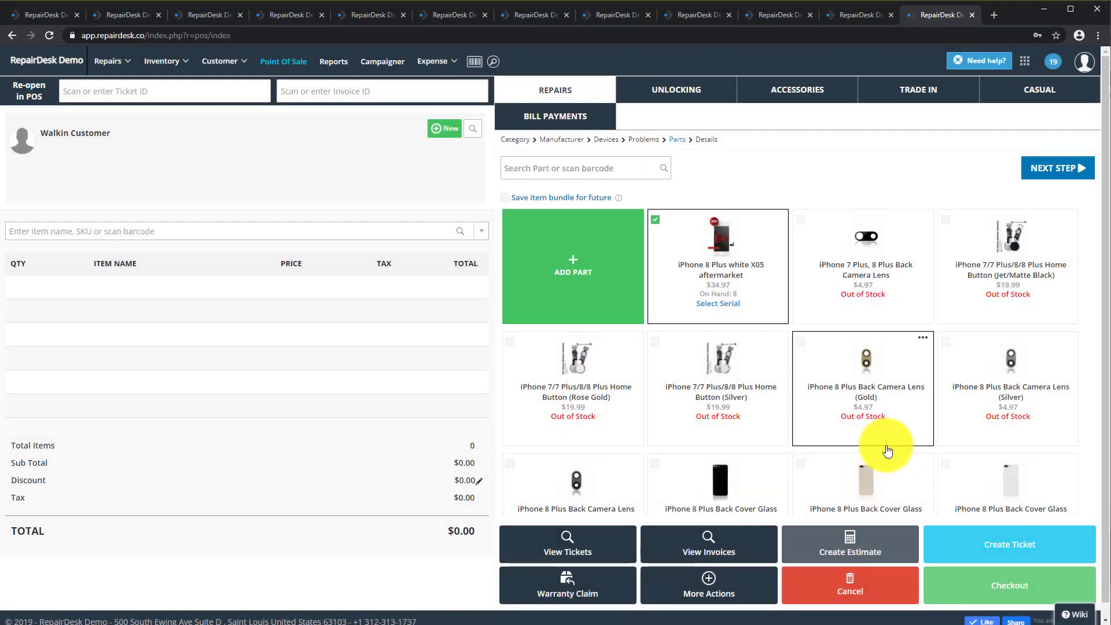
left_click(1036, 166)
- Confirm the repair into a new ticket and dismiss the ticket options prompt
left_click(1038, 175)
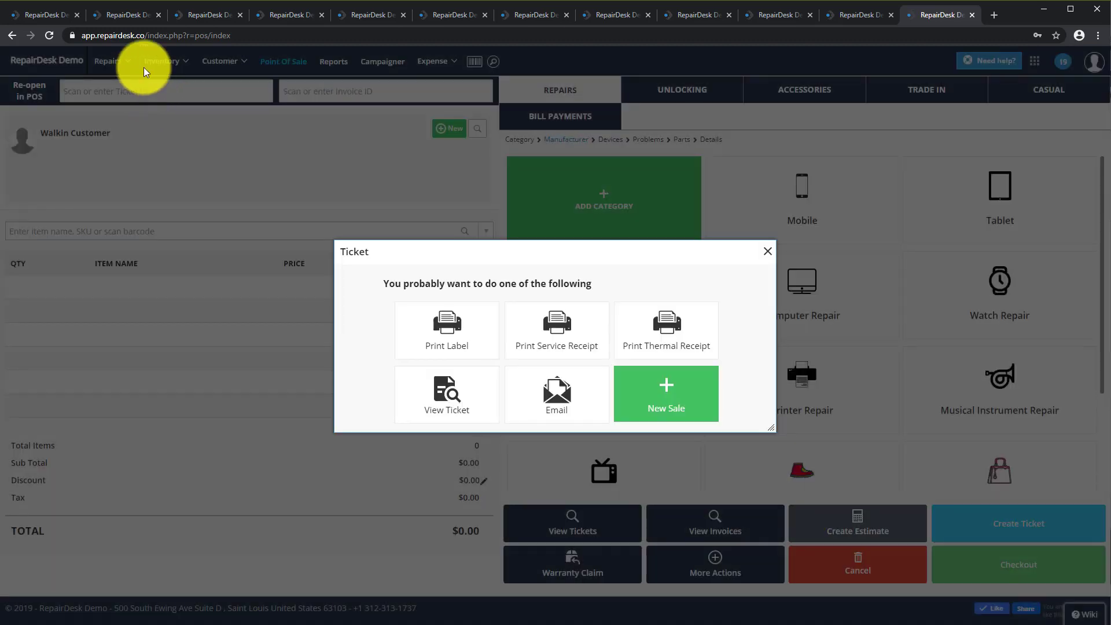
left_click(768, 252)
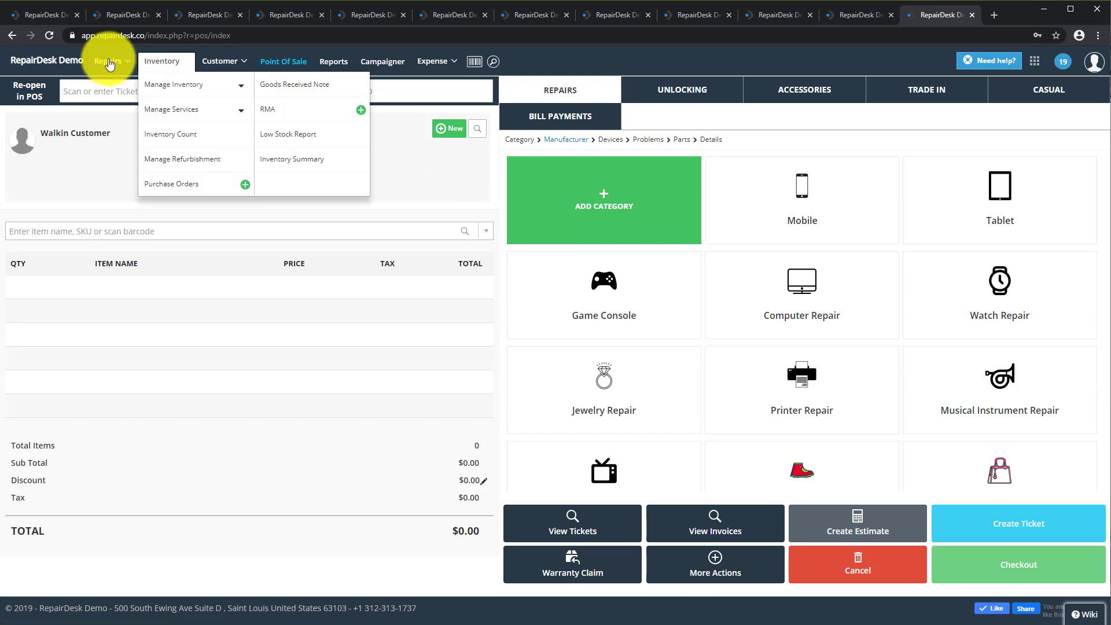
mouse_move(107, 61)
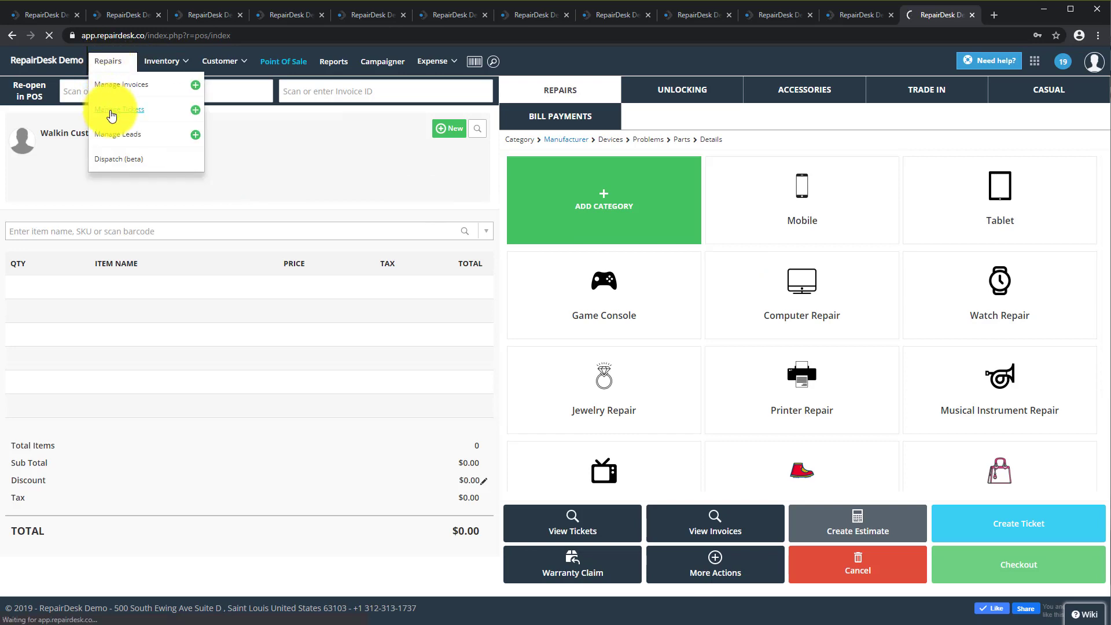
scroll(785, 498, "down", 1)
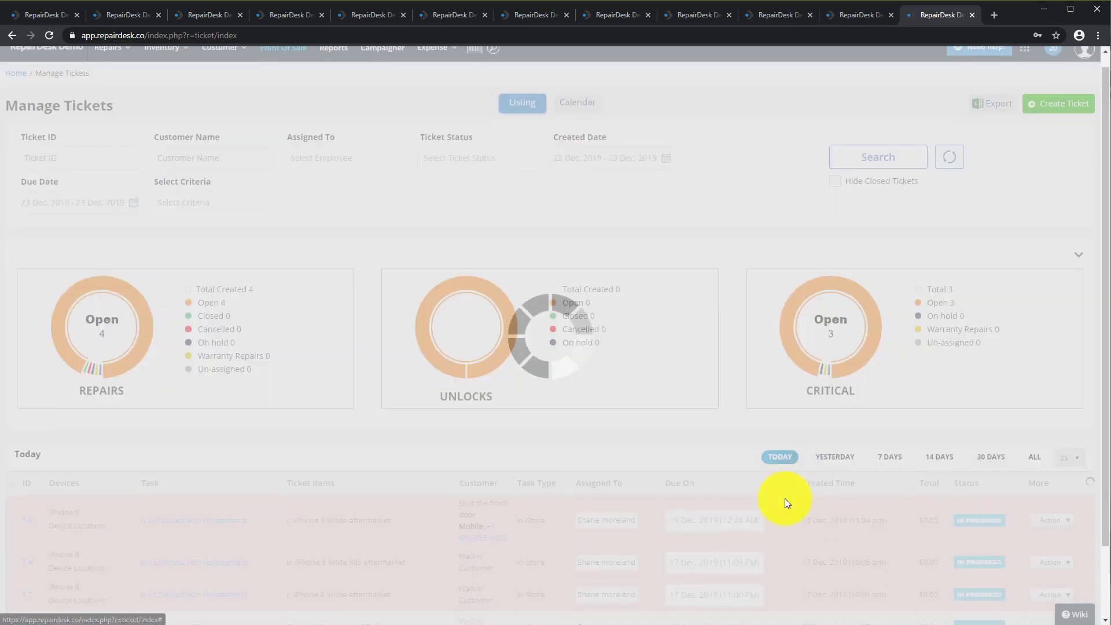
left_click(1062, 525)
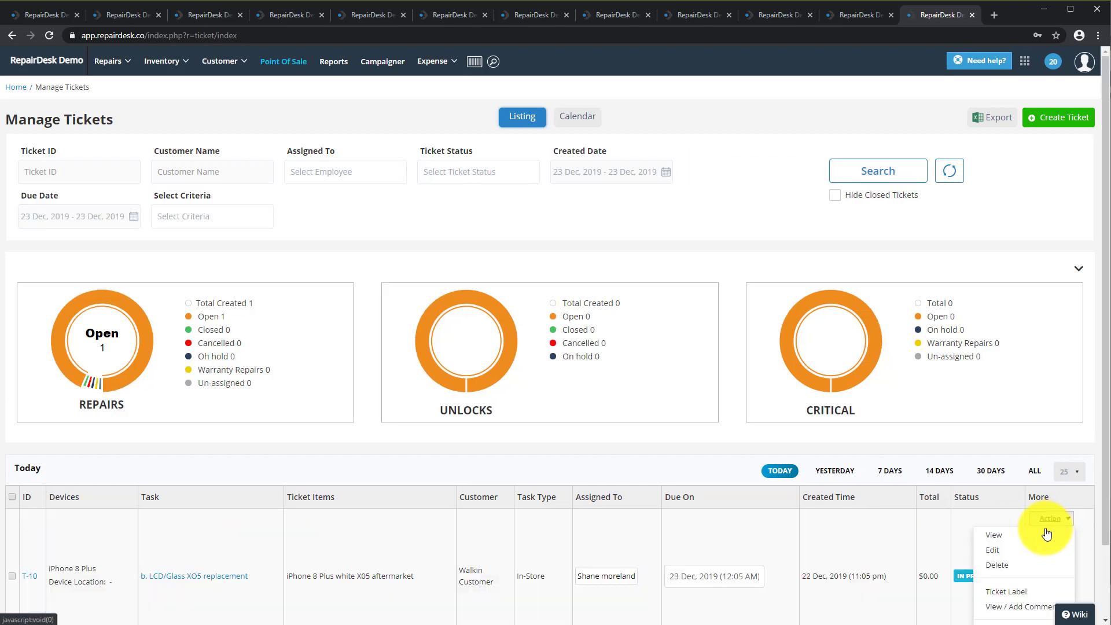
left_click(1003, 527)
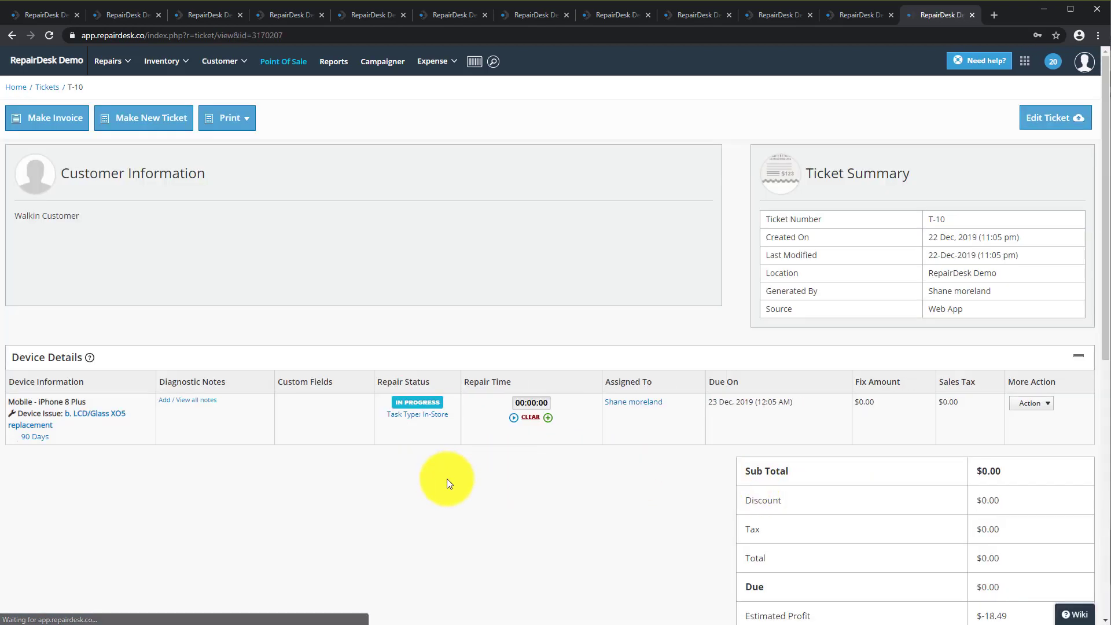
scroll(449, 479, "down", 5)
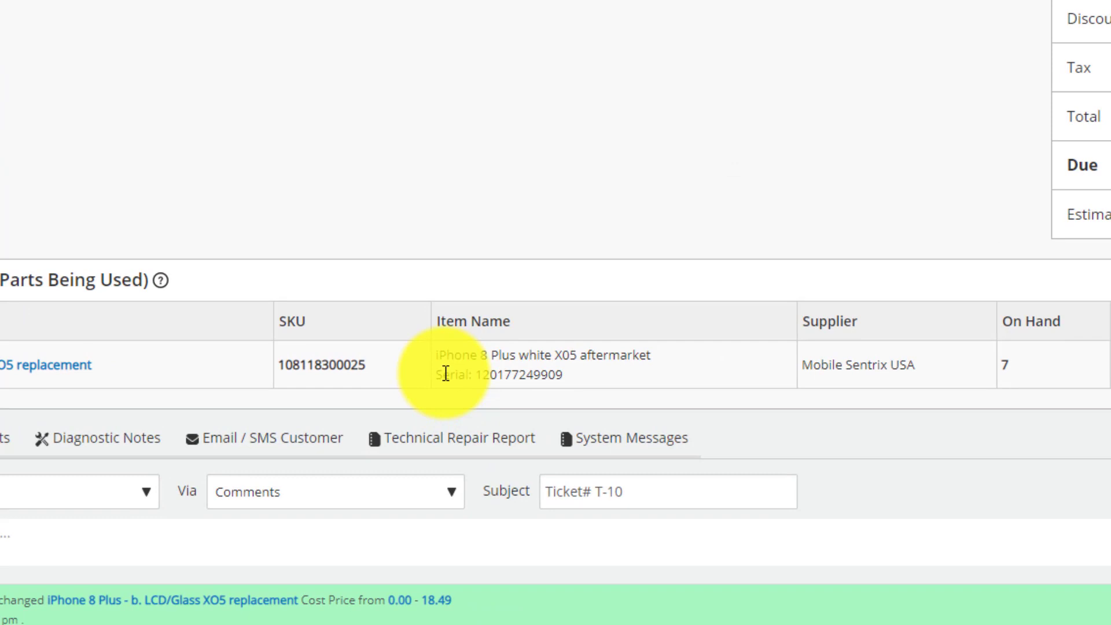
left_click_drag(442, 355, 536, 370)
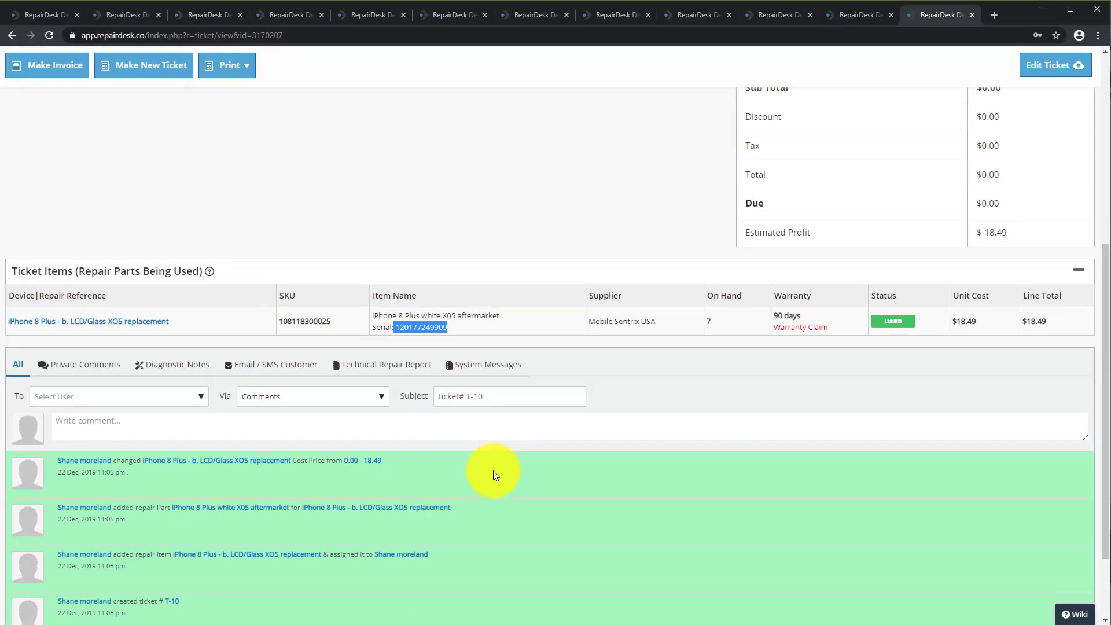
scroll(493, 470, "up", 2)
left_click(461, 443)
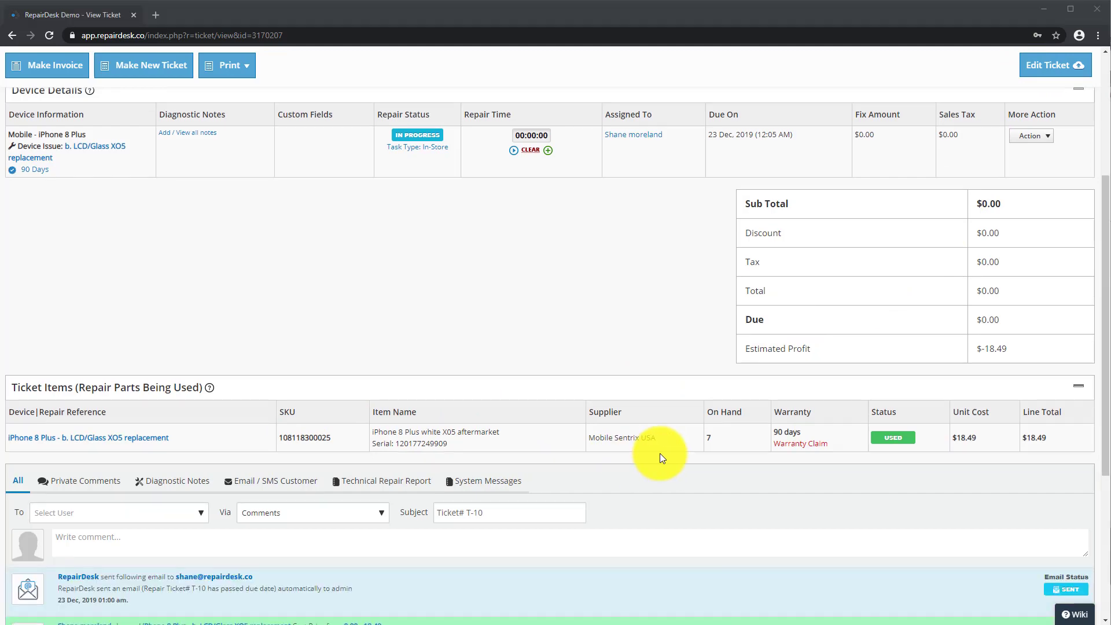
scroll(636, 440, "up", 5)
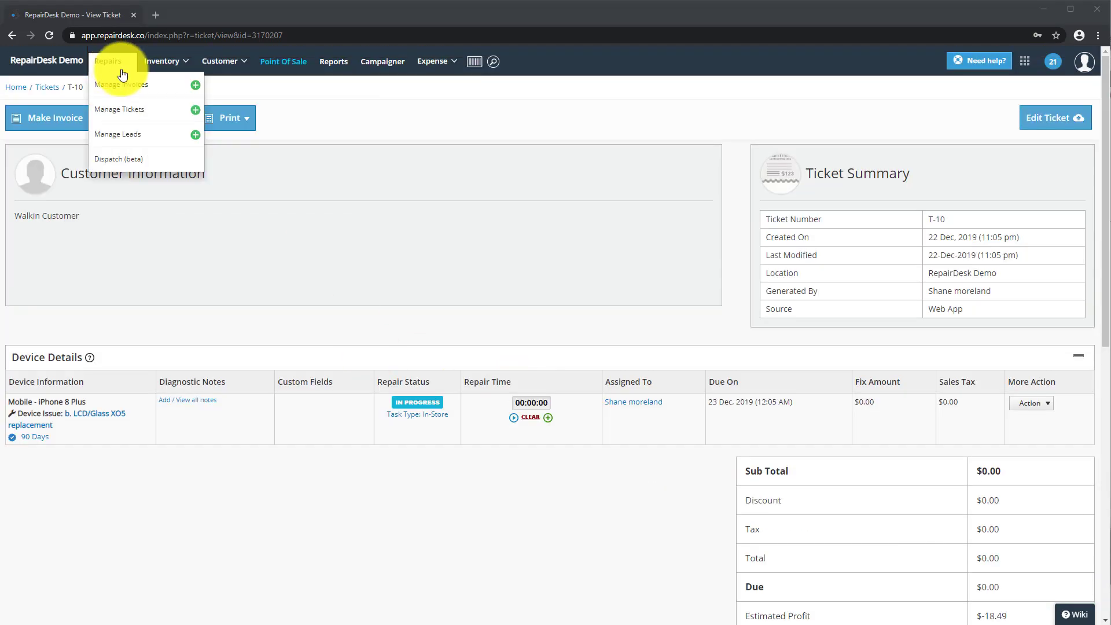
- Skip the shift start, re-open T-10 in the POS cart, and pay $0.00 cash
left_click(304, 63)
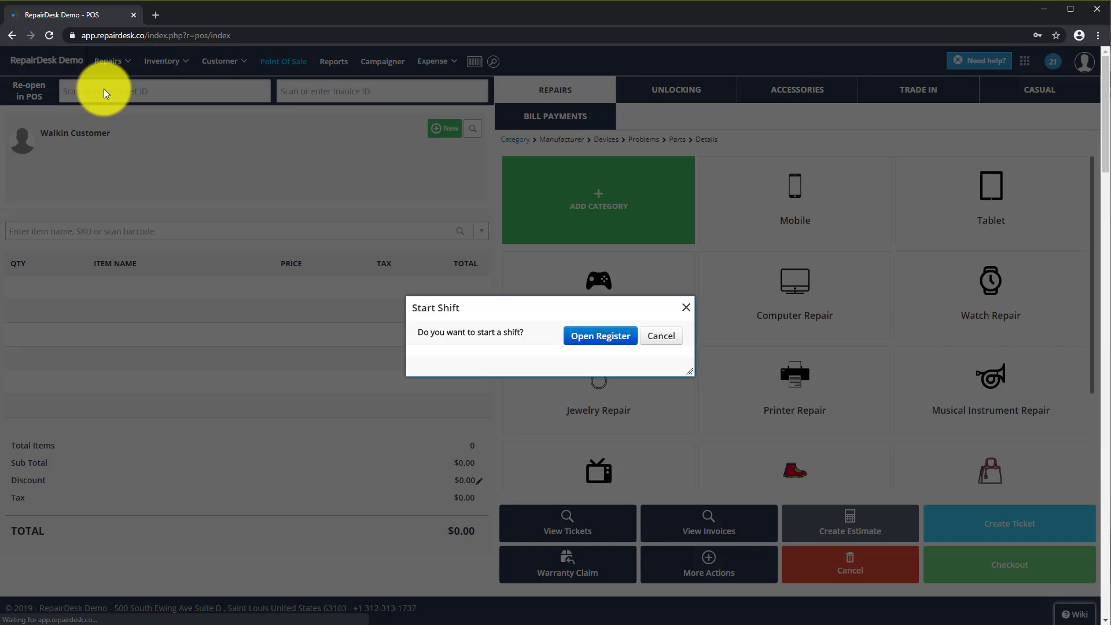
left_click(642, 329)
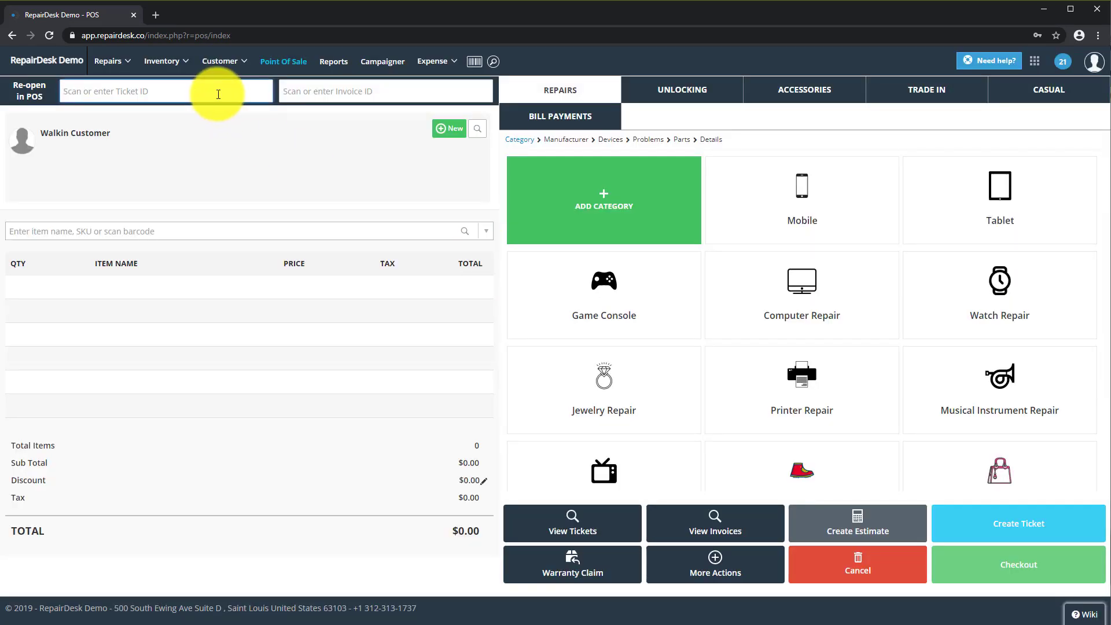
left_click(218, 95)
type("T-10")
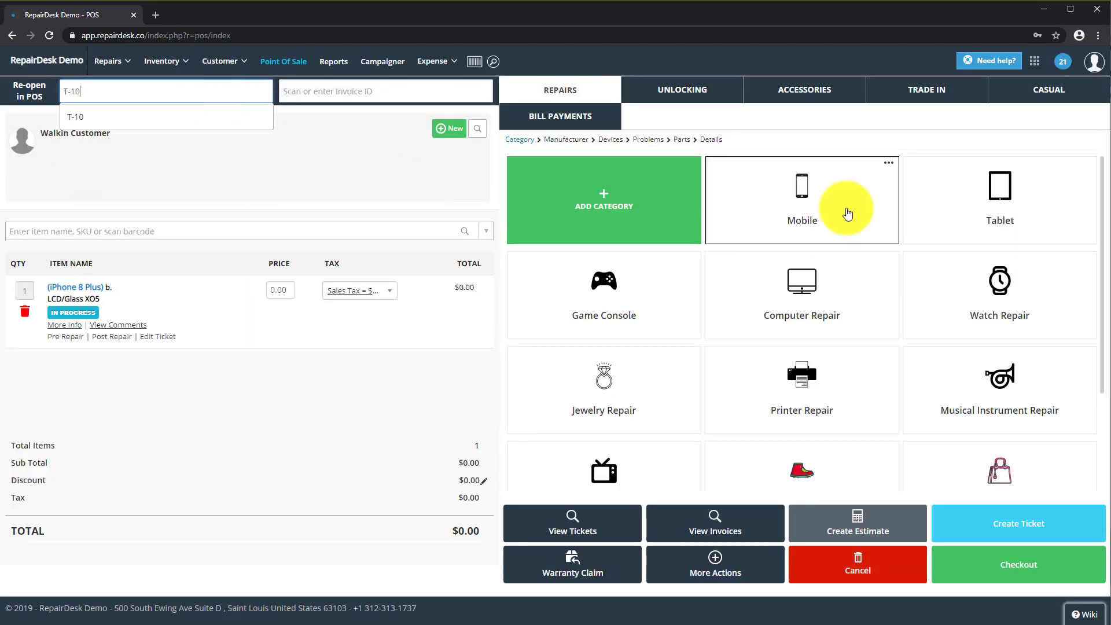
left_click(1011, 573)
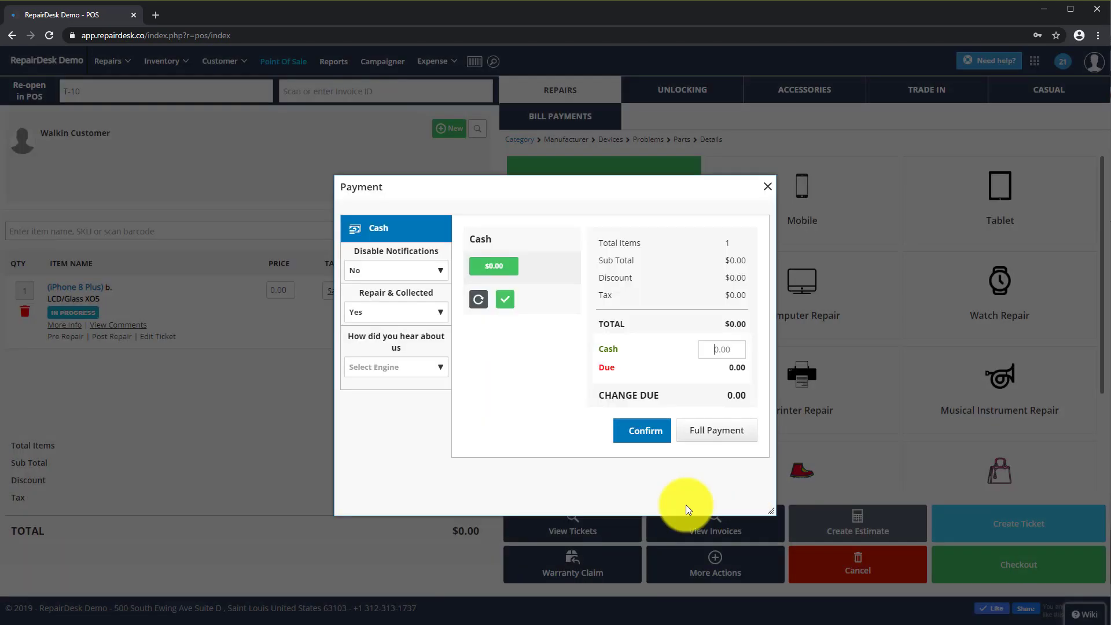
left_click(634, 433)
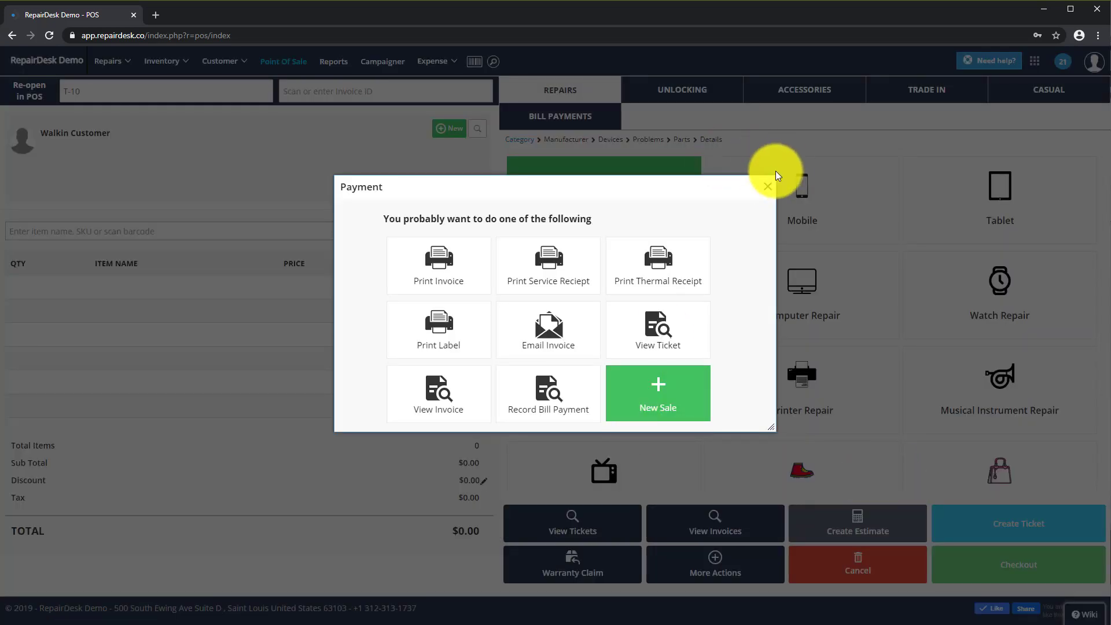
left_click(769, 182)
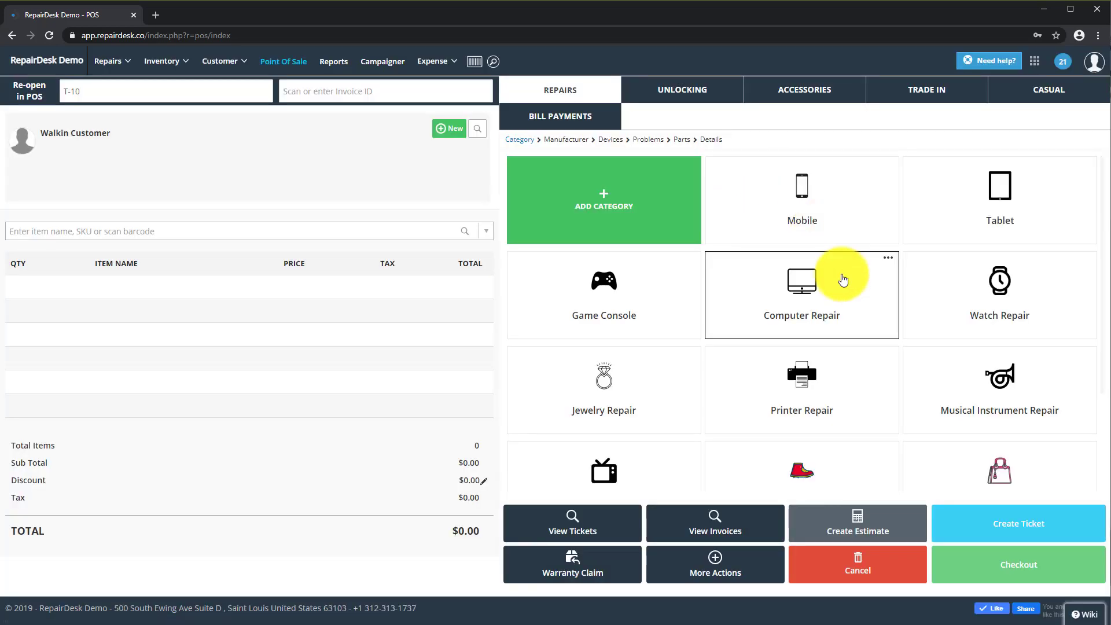
- Look up the warranty device history for ticket T-10
left_click(582, 570)
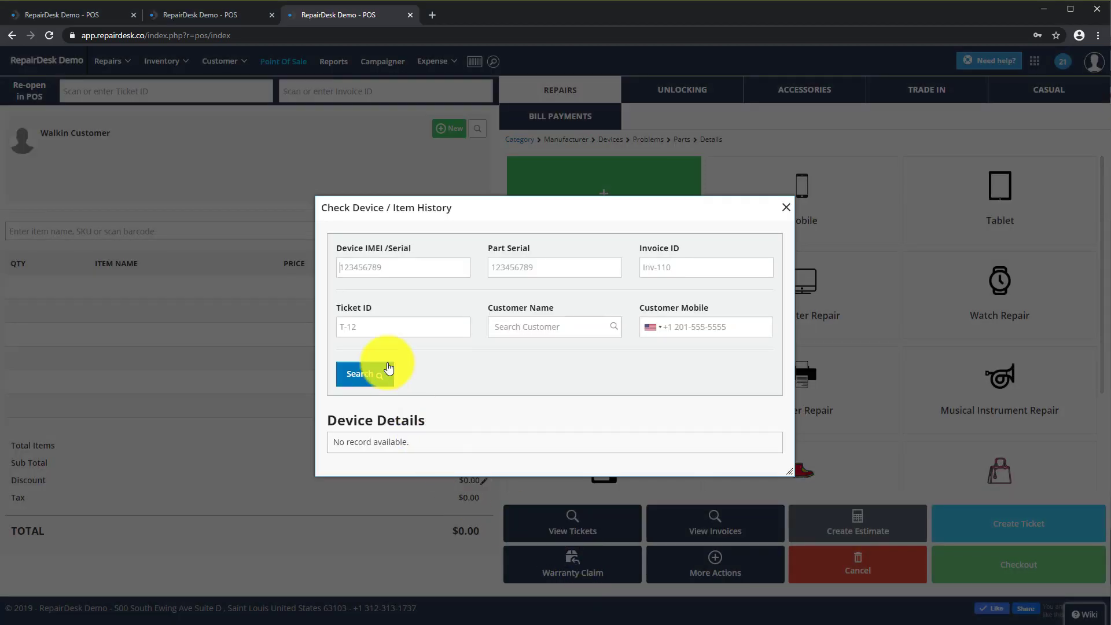
left_click(370, 321)
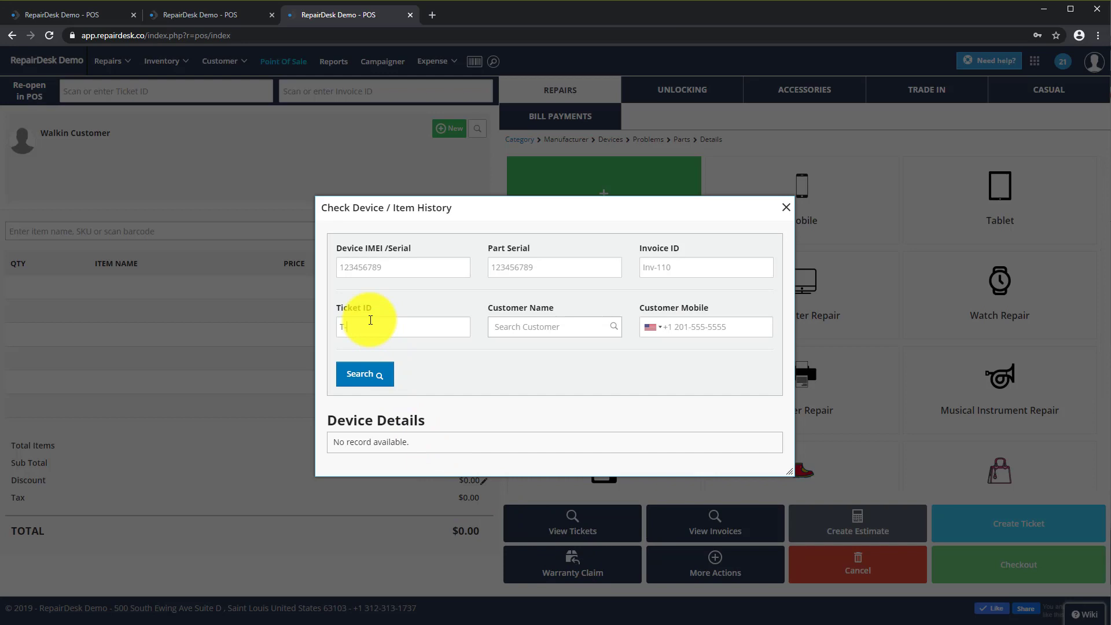
left_click(359, 374)
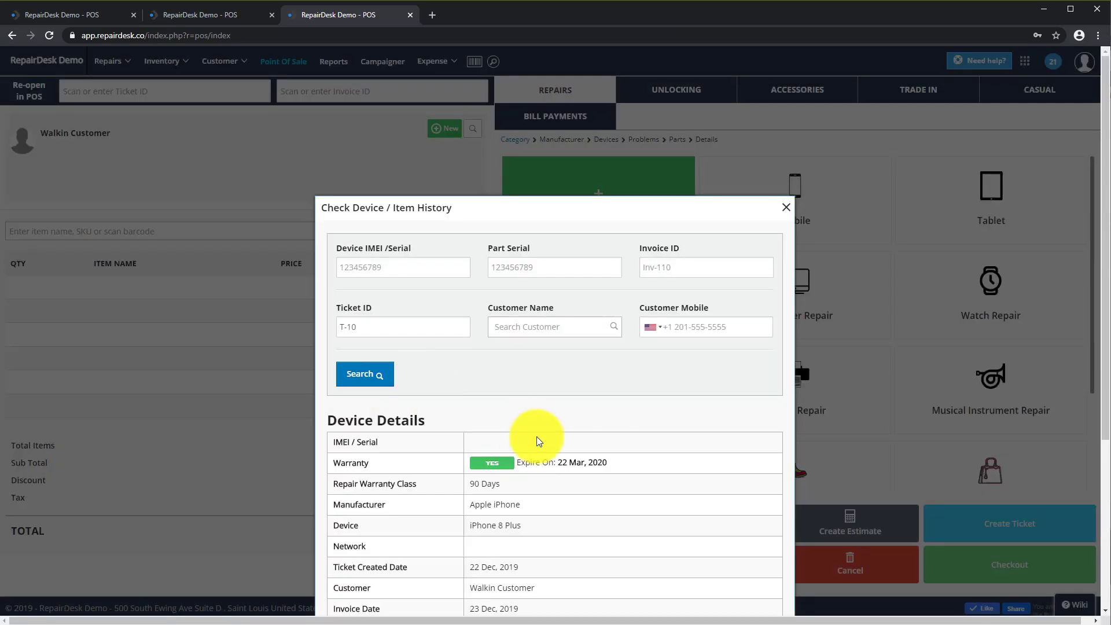
scroll(666, 475, "down", 4)
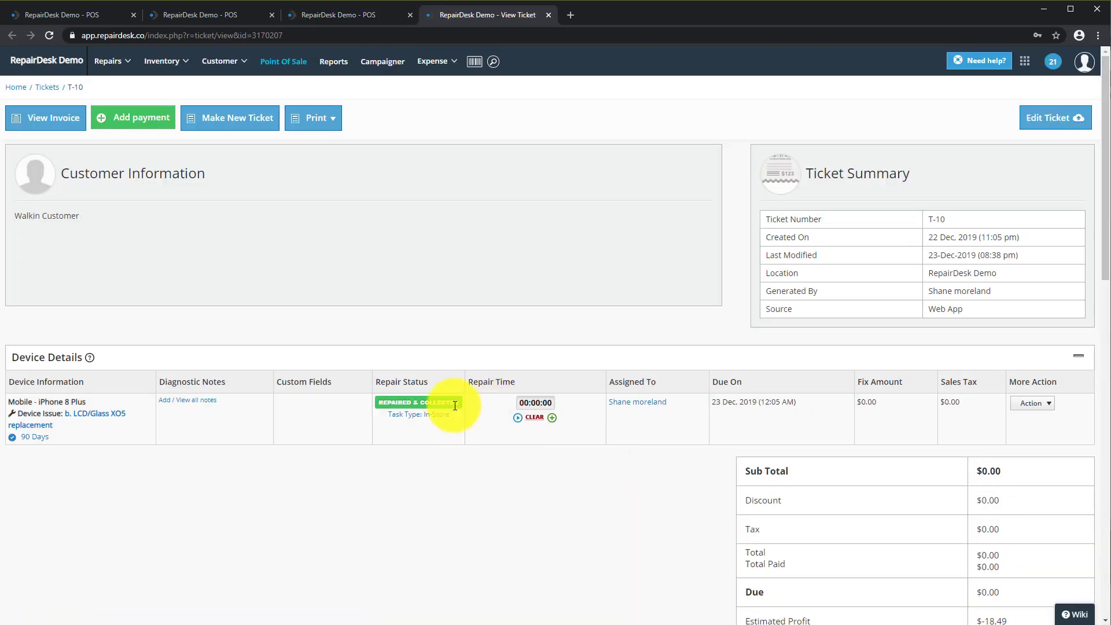
- Set T-10's repair status to In Progress, then Repaired & Collected, and return to Point of Sale
left_click(454, 406)
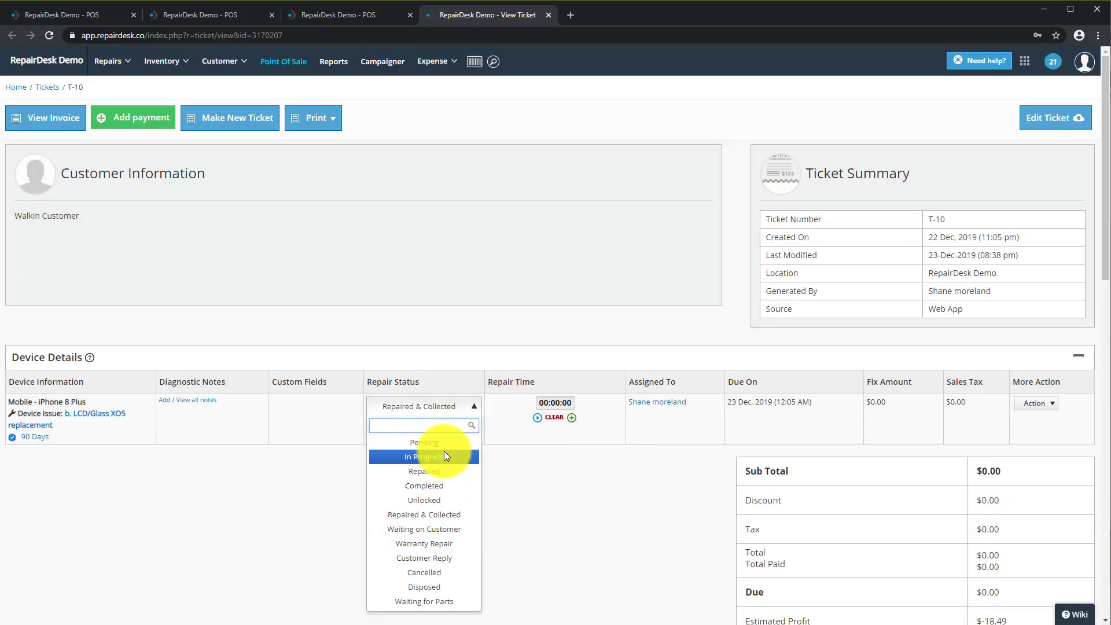
left_click(444, 456)
left_click(442, 406)
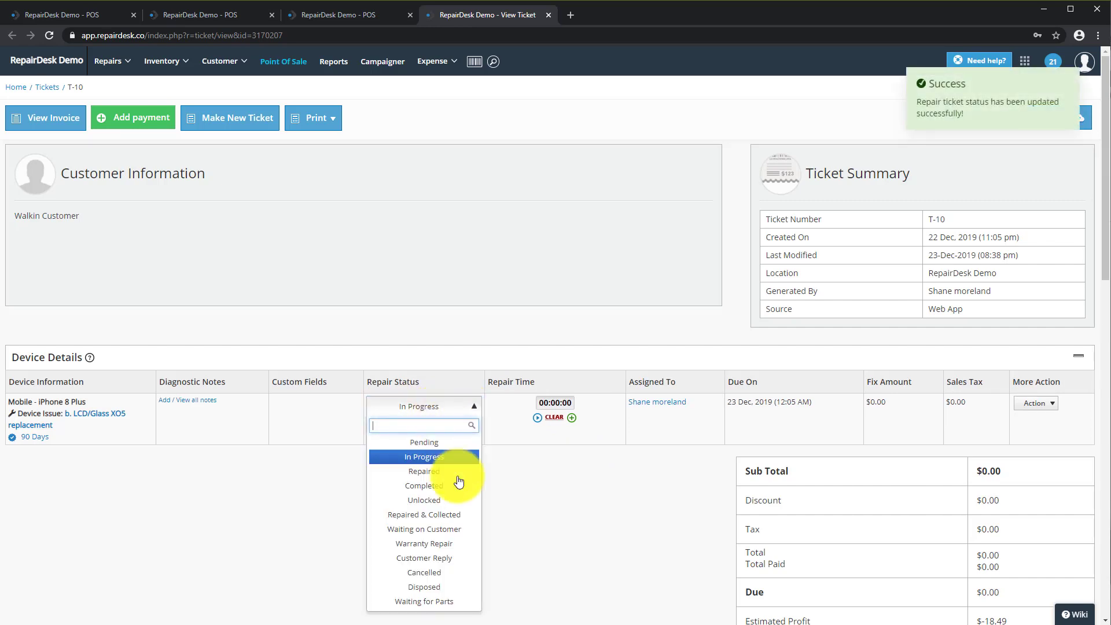
left_click(459, 514)
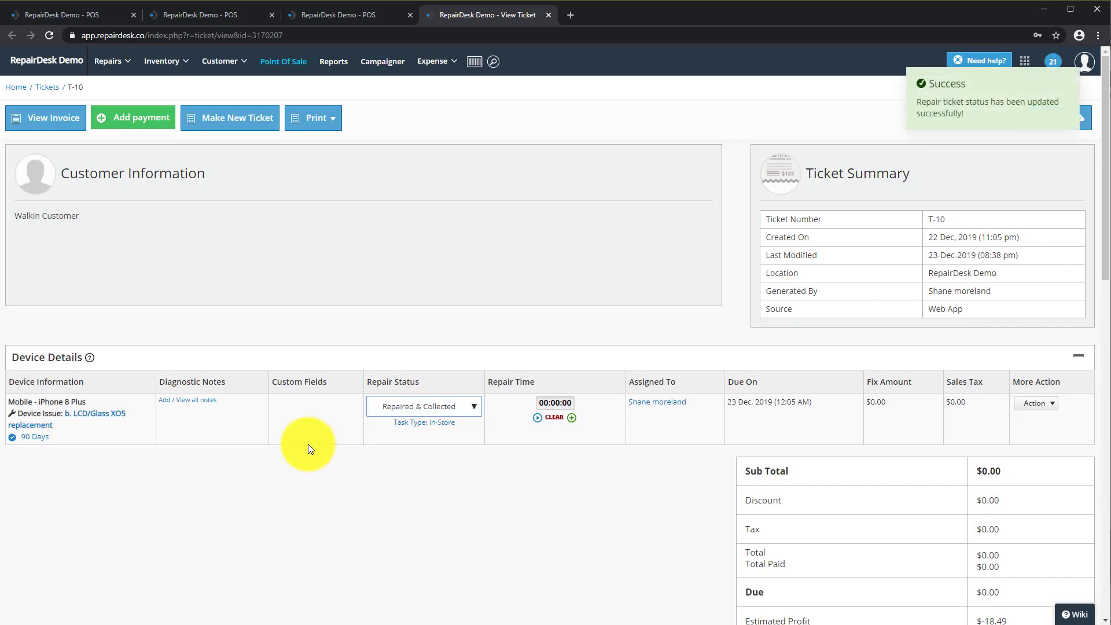
left_click(274, 64)
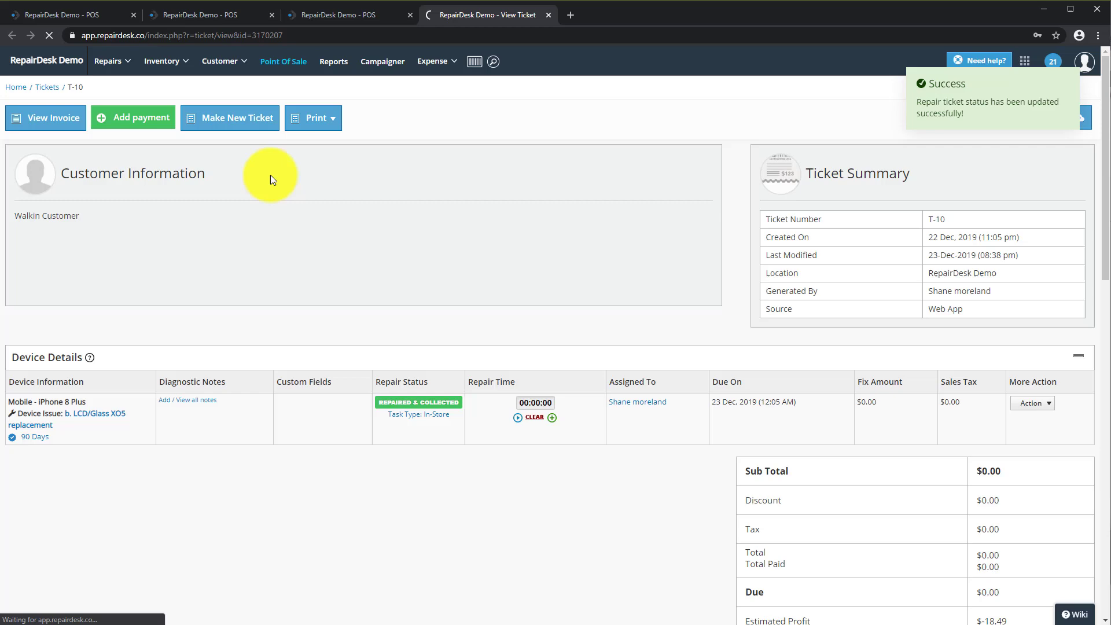
scroll(579, 529, "down", 3)
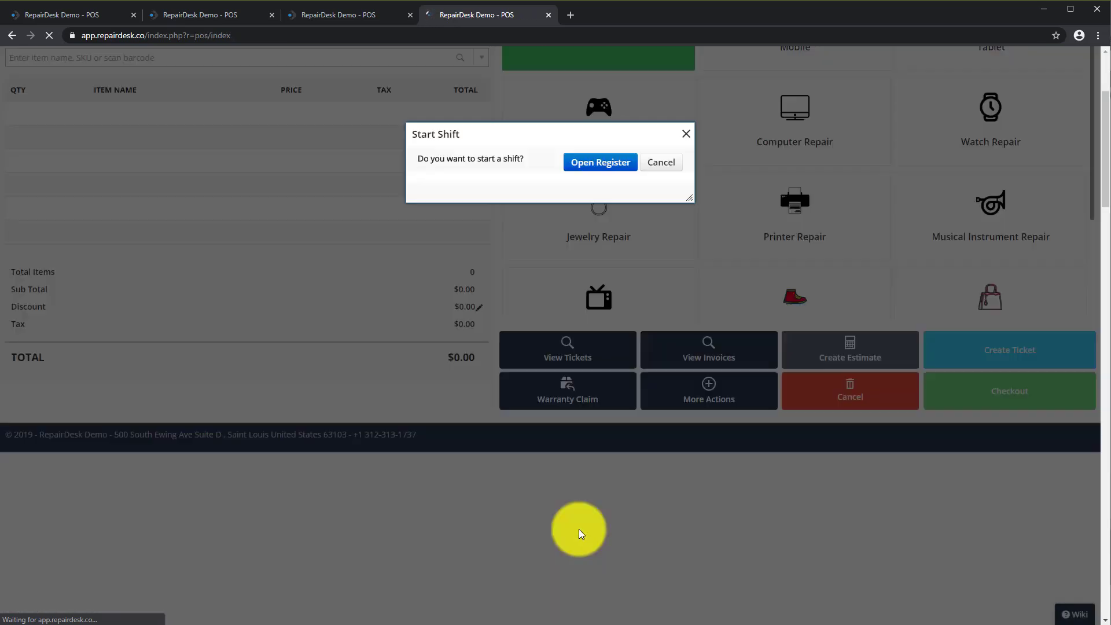
left_click(660, 163)
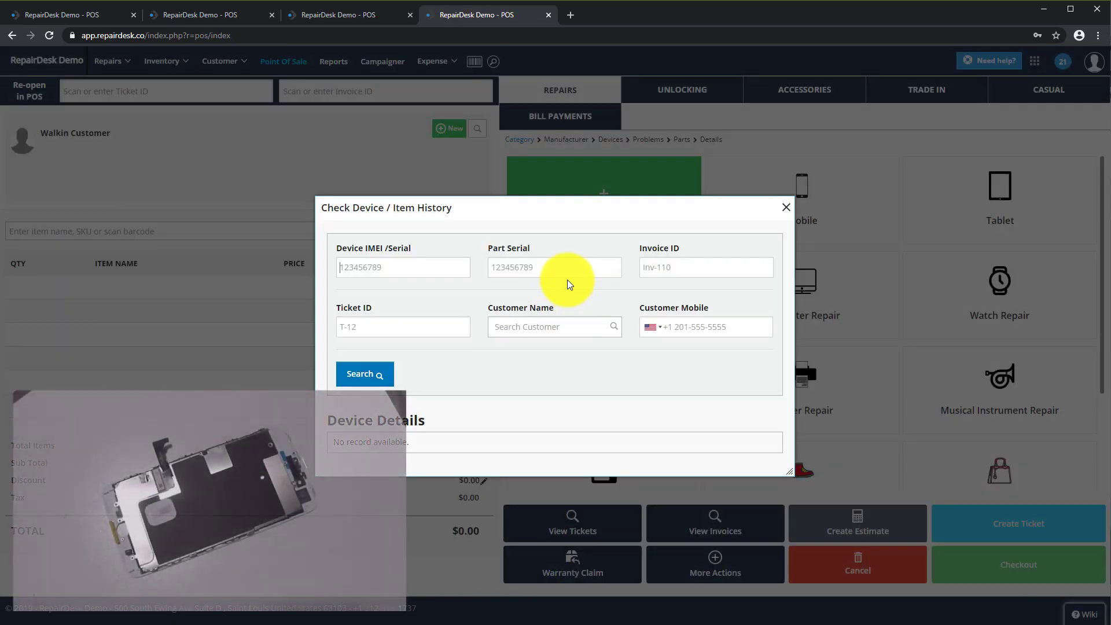
left_click(562, 267)
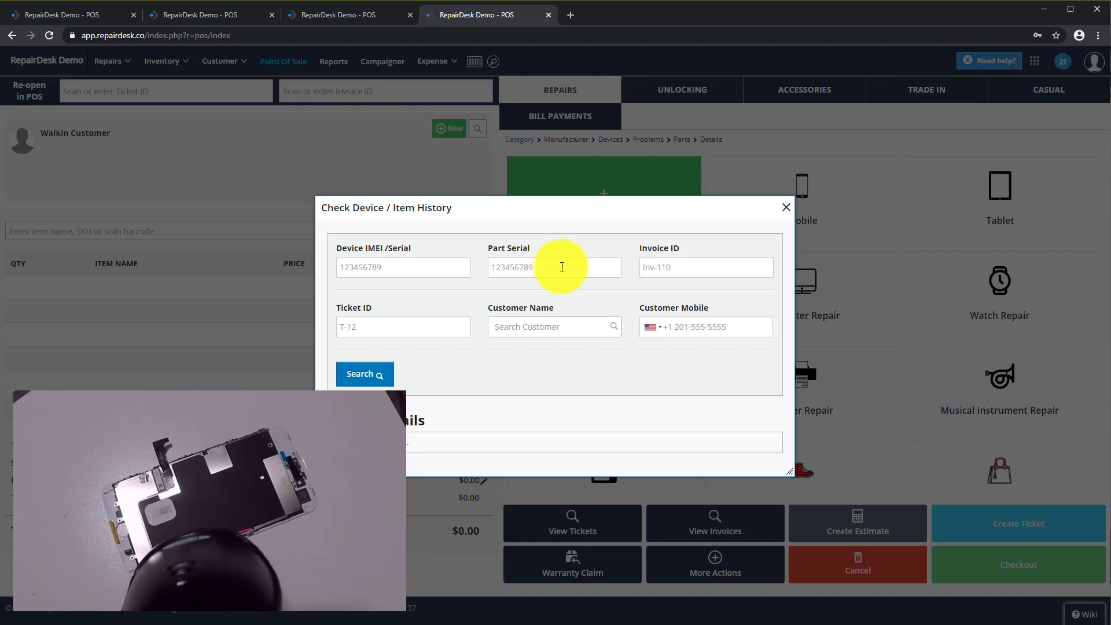
type("120177249909")
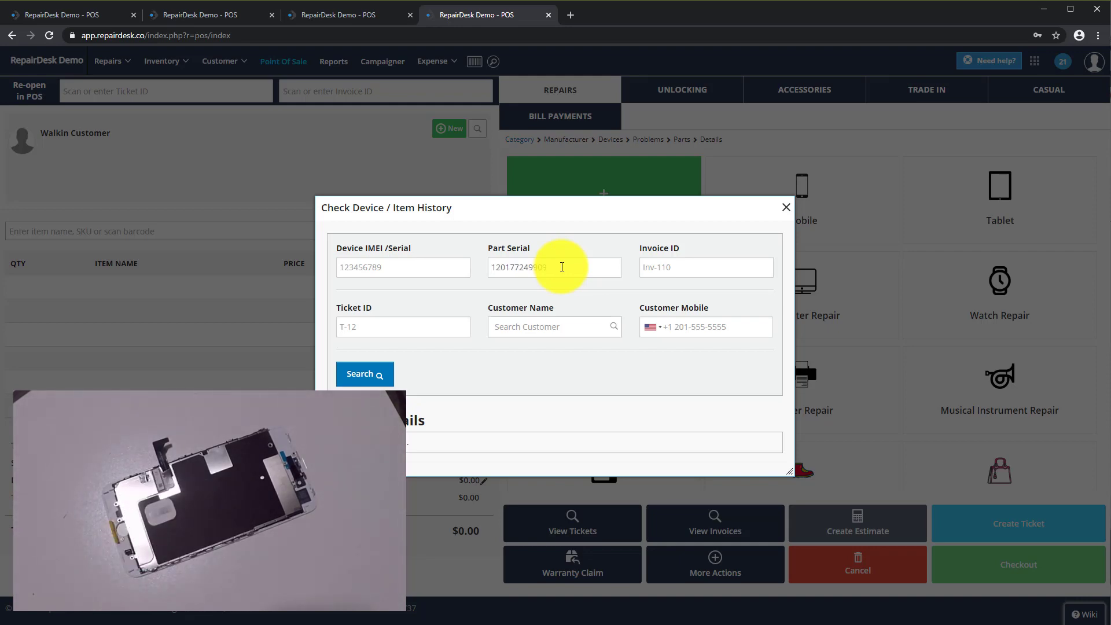
left_click(365, 374)
scroll(589, 462, "down", 4)
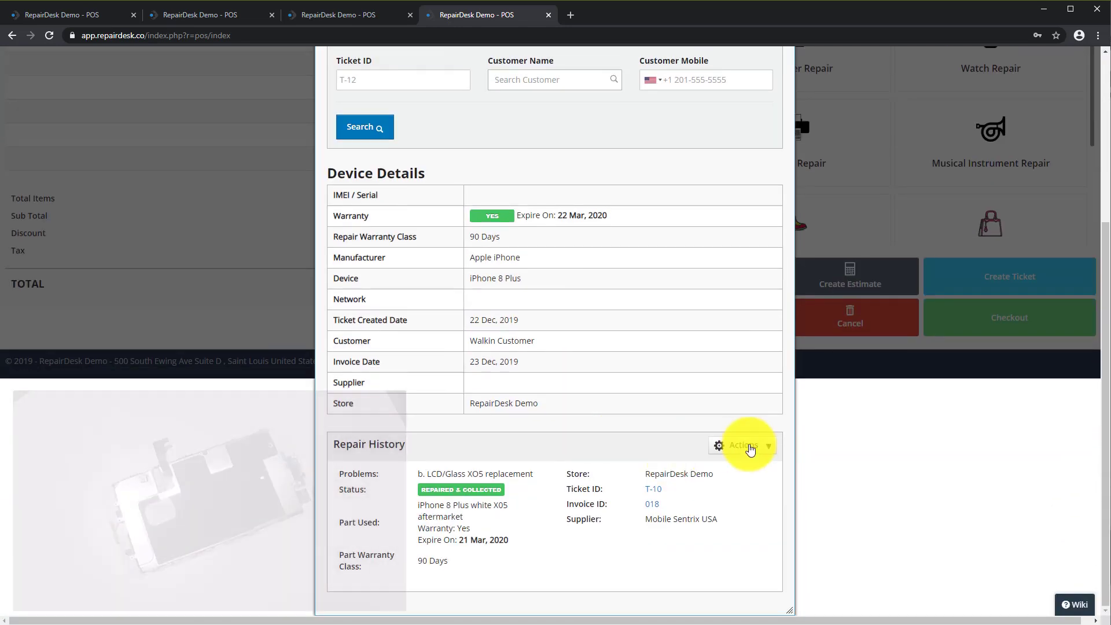
left_click(750, 447)
left_click(753, 480)
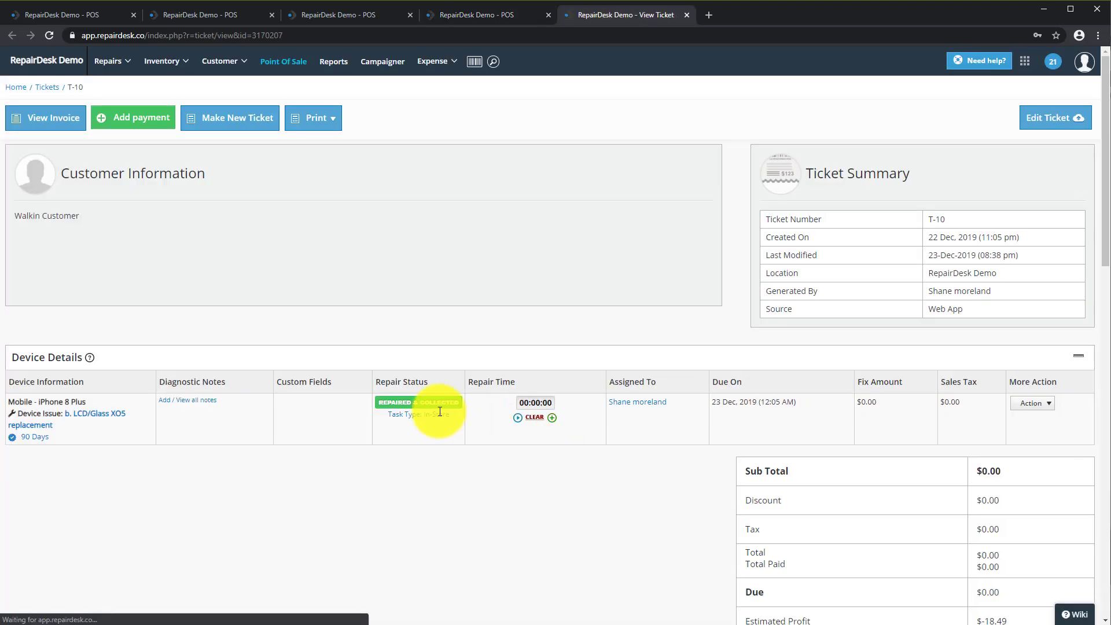
- Set T-10's repair status back to In Progress and begin a warranty claim on the part
left_click(433, 410)
left_click(426, 408)
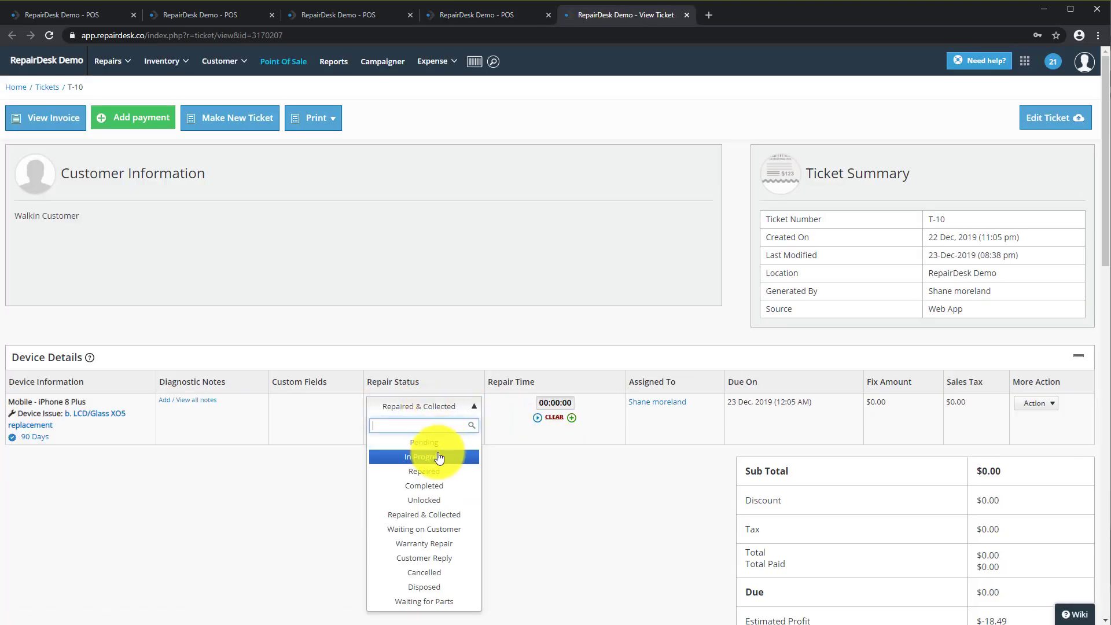
left_click(438, 458)
scroll(613, 478, "down", 4)
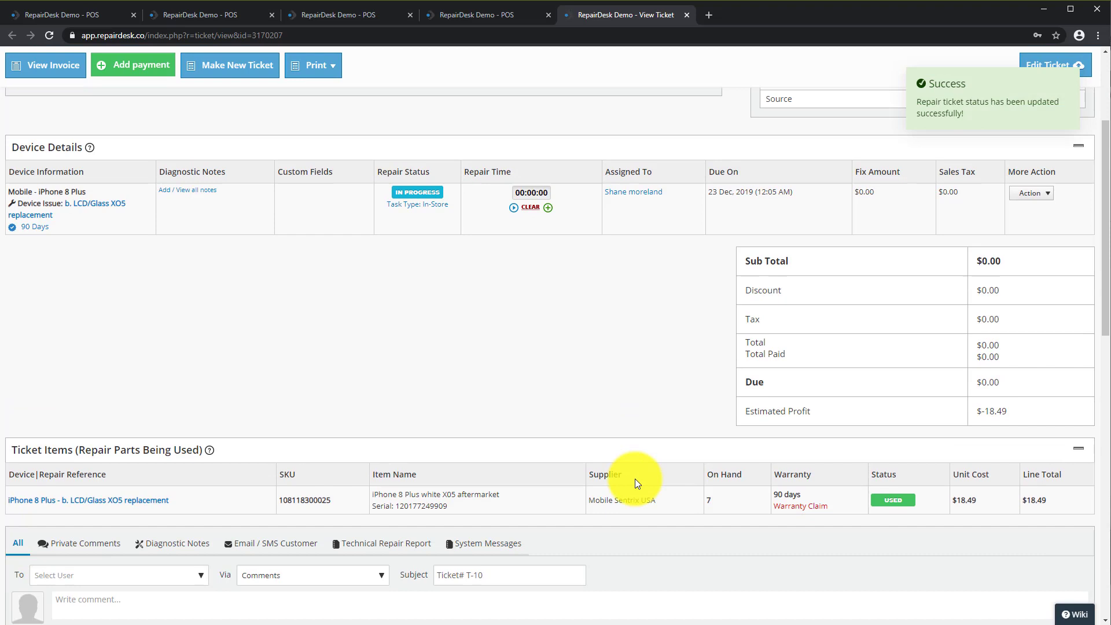
scroll(634, 478, "down", 4)
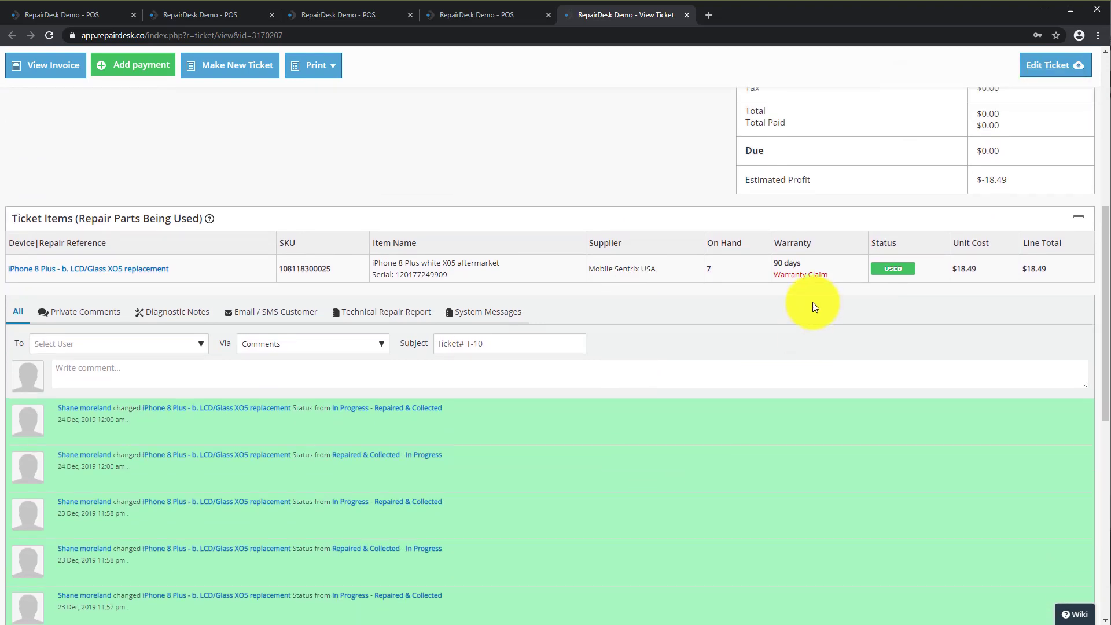
left_click(807, 275)
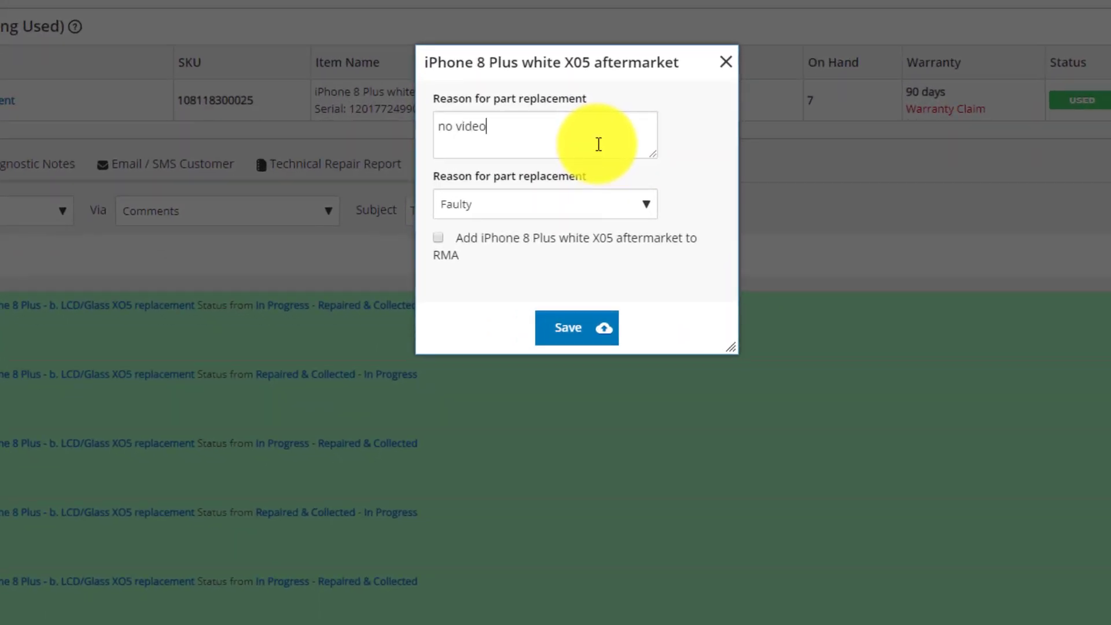
- Add the faulty part to an RMA with status In Progress and save, creating RMA-001
left_click(438, 237)
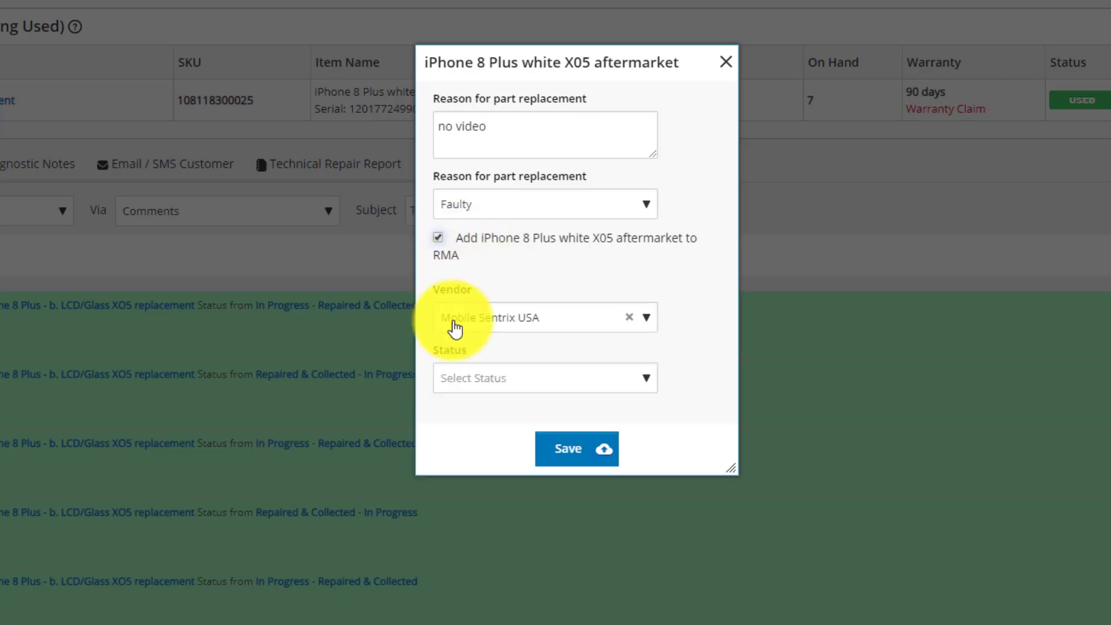
left_click(476, 378)
left_click(496, 429)
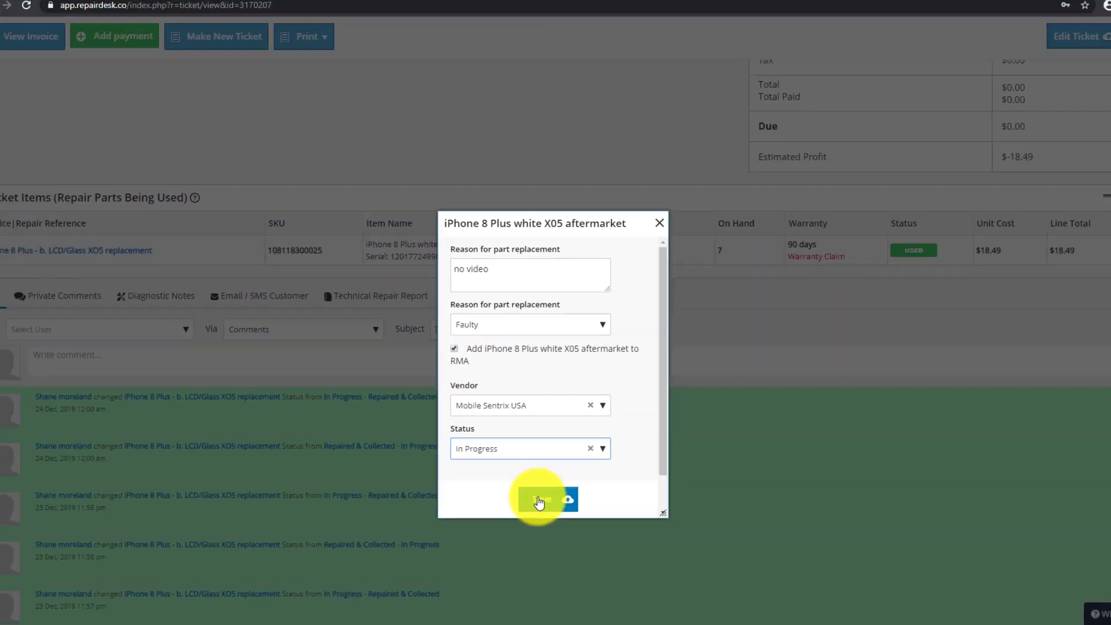
left_click(538, 501)
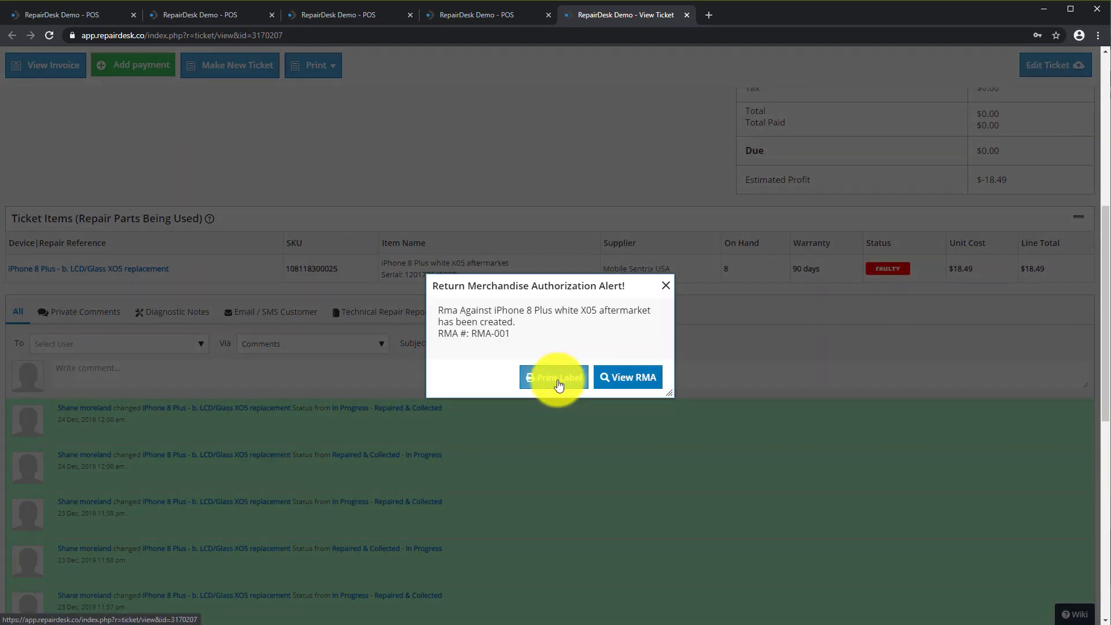
- Print the RMA-001 return label, then close the preview and confirmation
left_click(555, 377)
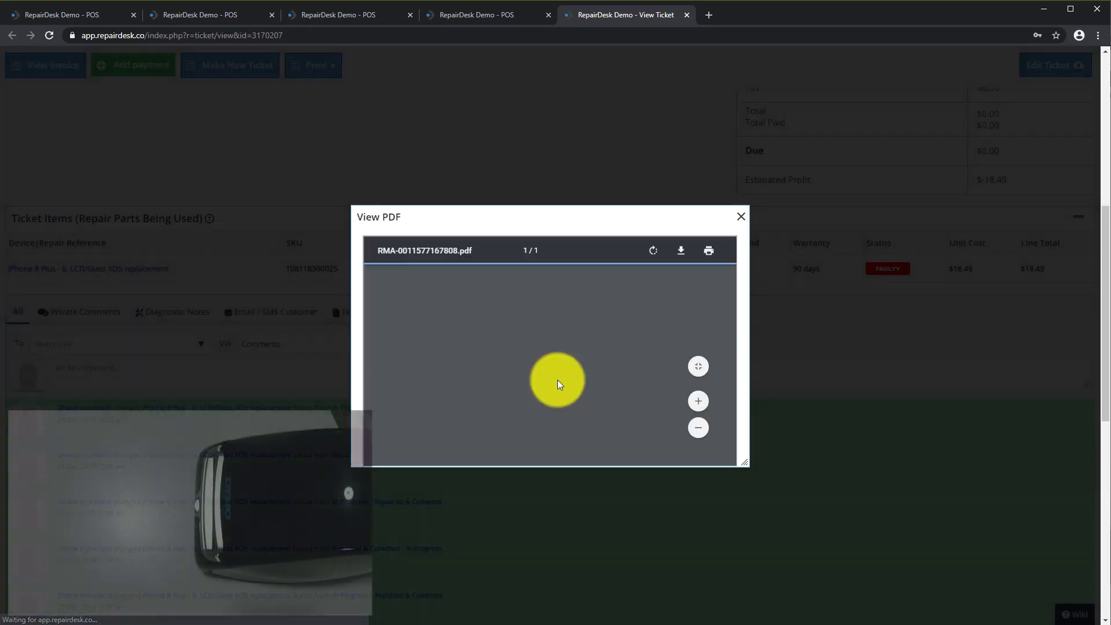
left_click(708, 252)
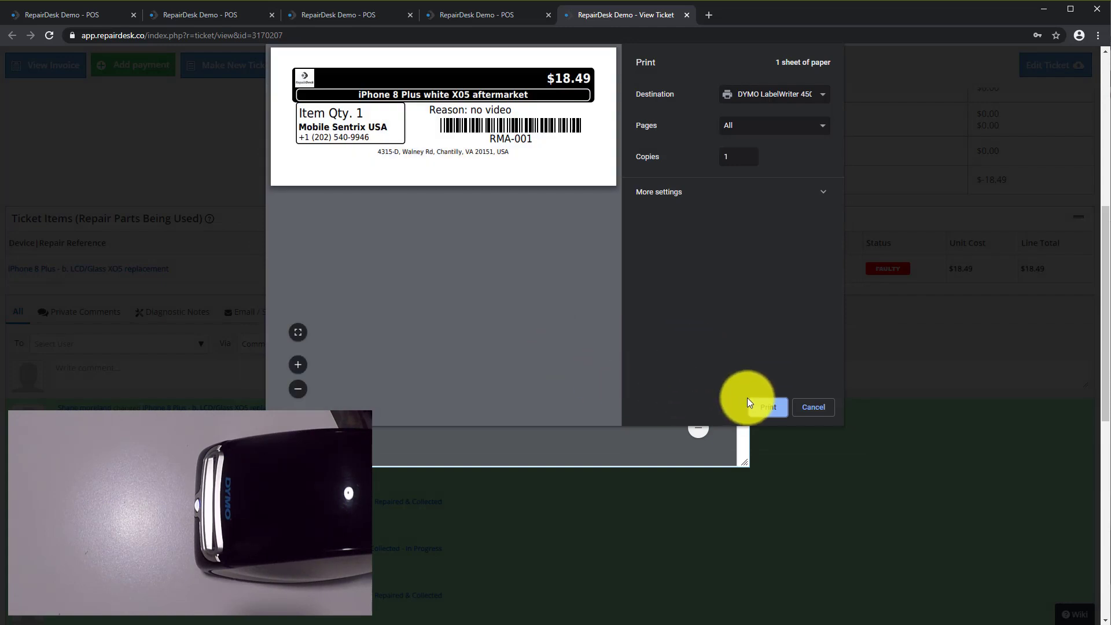
left_click(766, 407)
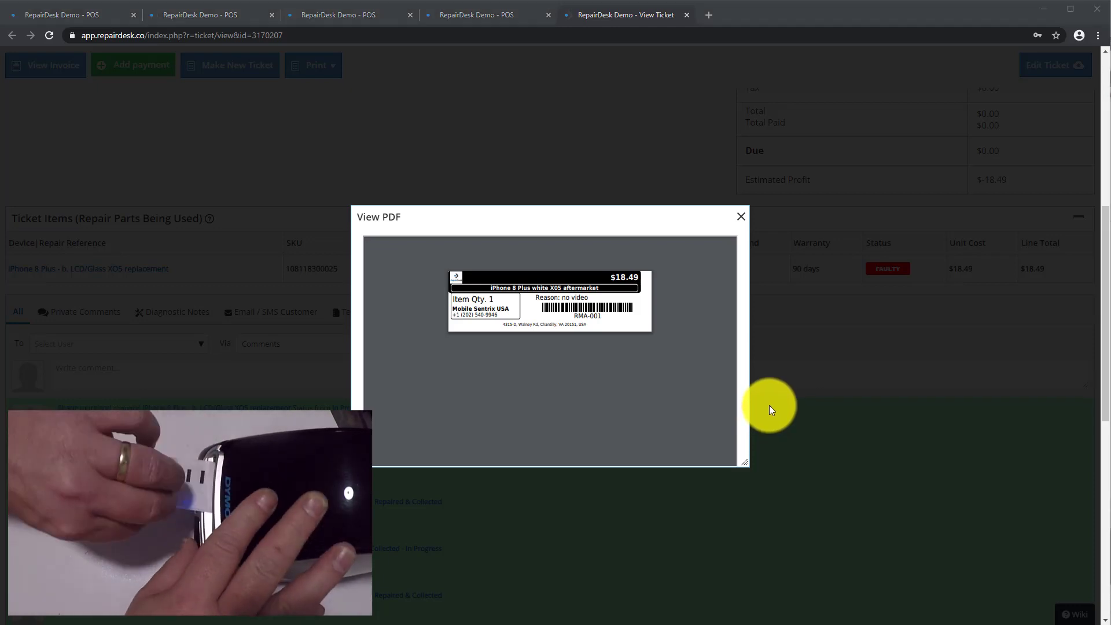
left_click(740, 216)
scroll(307, 286, "up", 4)
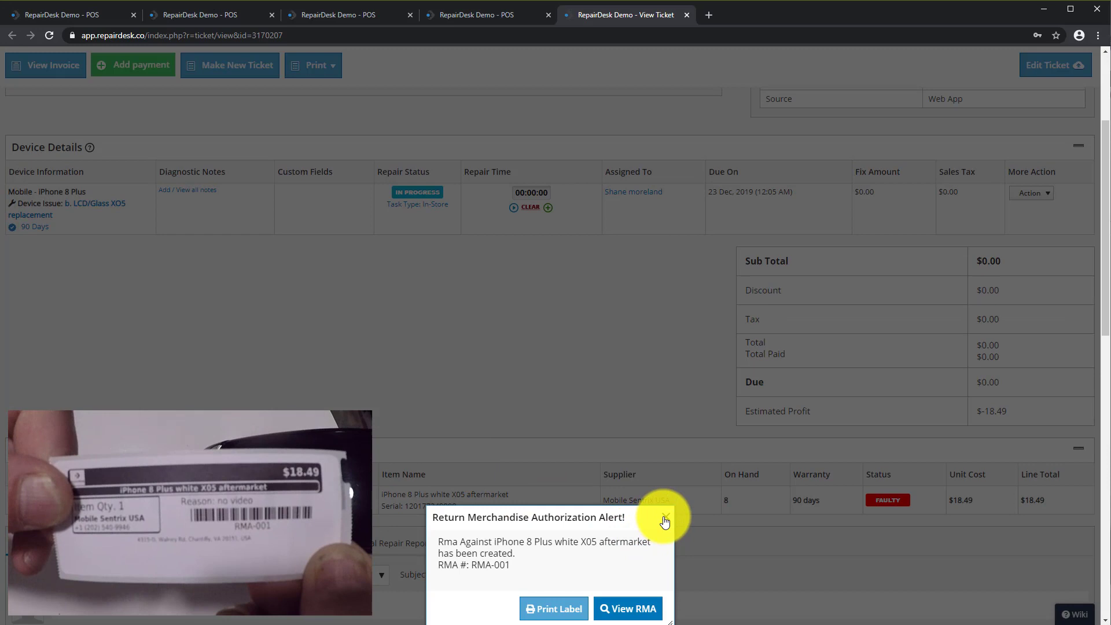
left_click(666, 514)
scroll(185, 405, "up", 4)
mouse_move(155, 58)
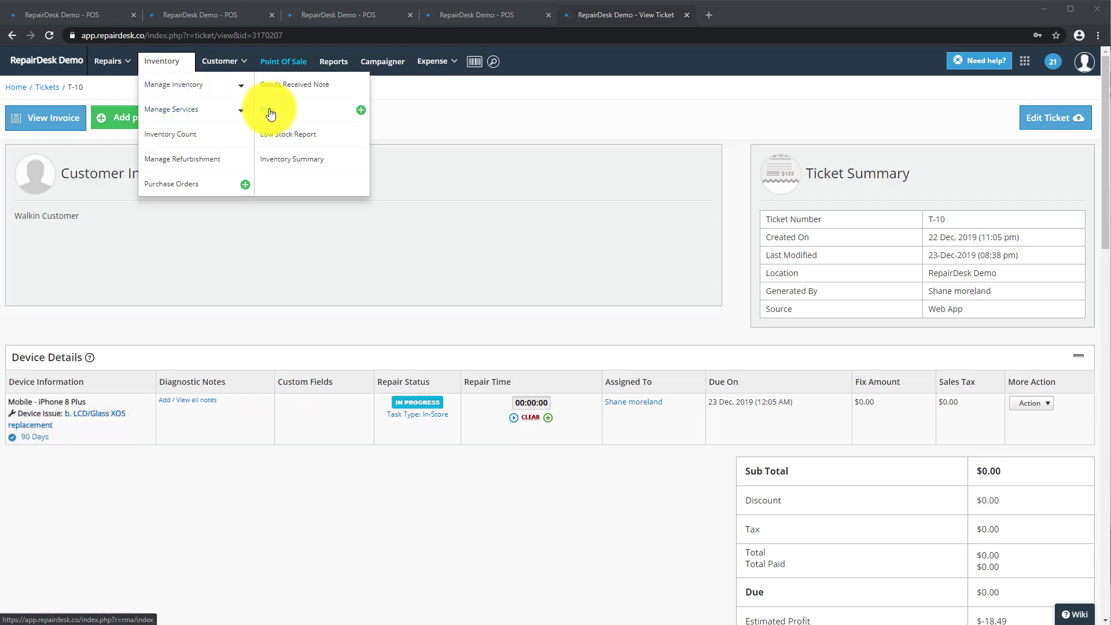
left_click(270, 113)
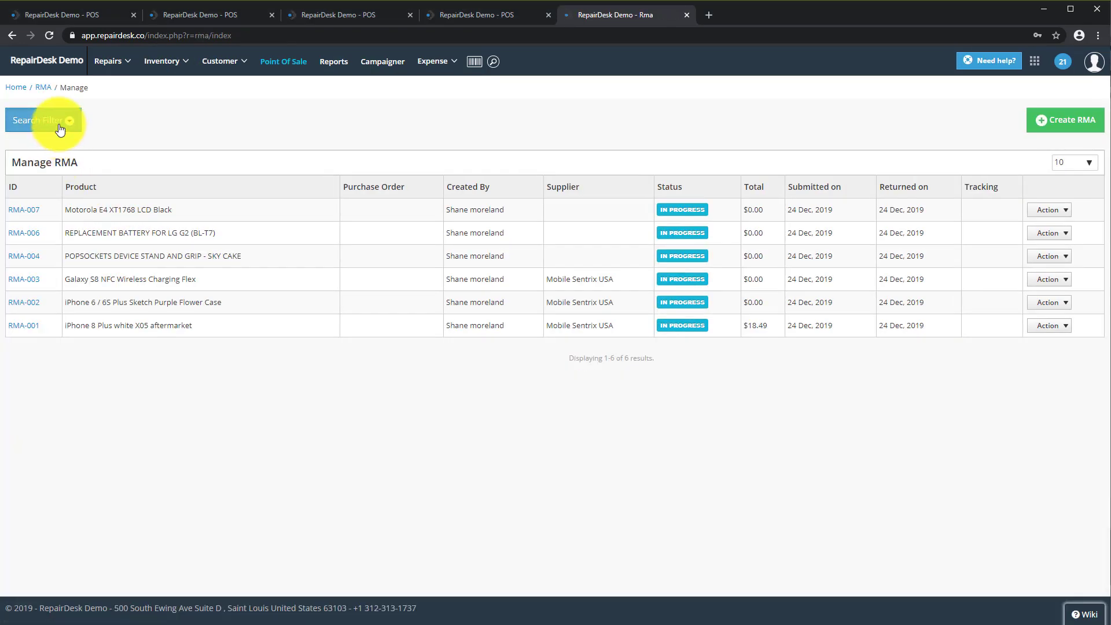
left_click(60, 129)
left_click(139, 161)
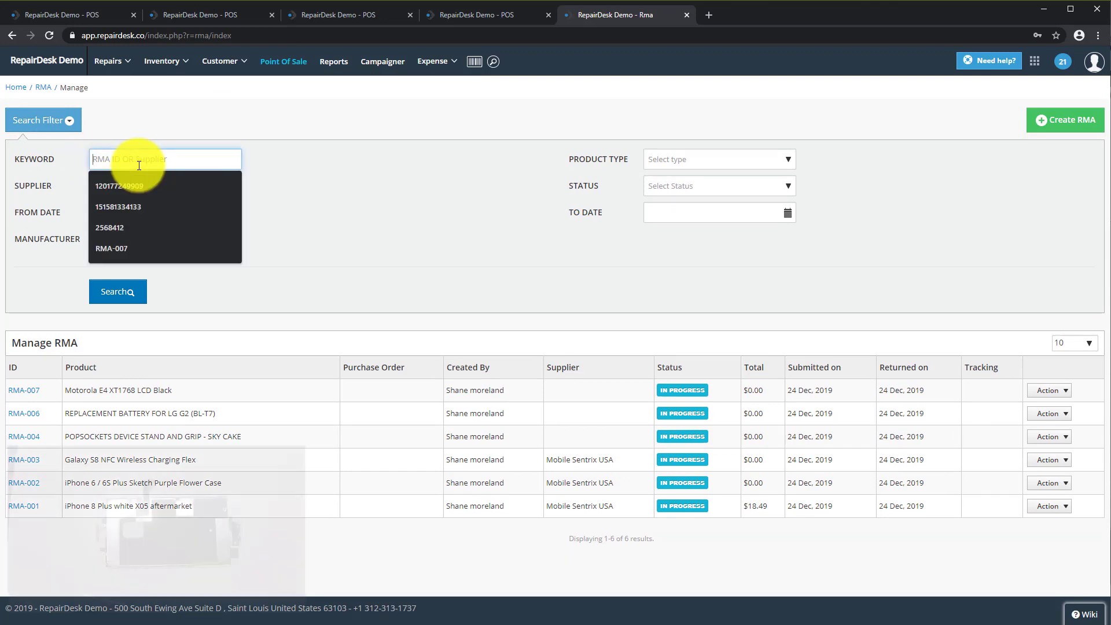
type("120177249909")
key("Return")
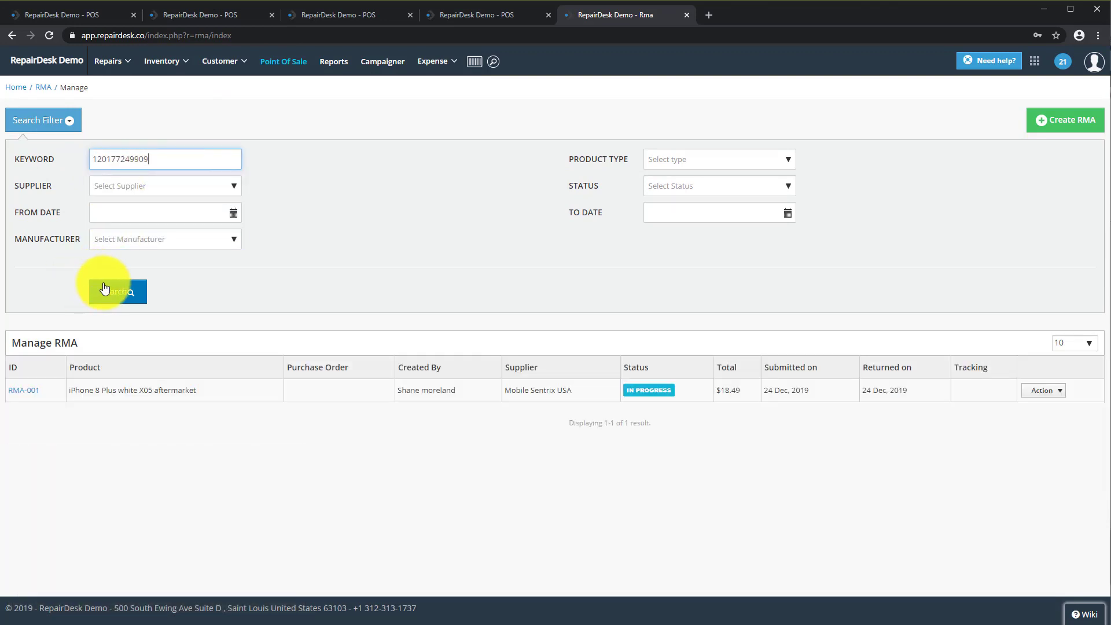
- Reload the RMA list and filter it by keyword RMA-001
left_click(49, 35)
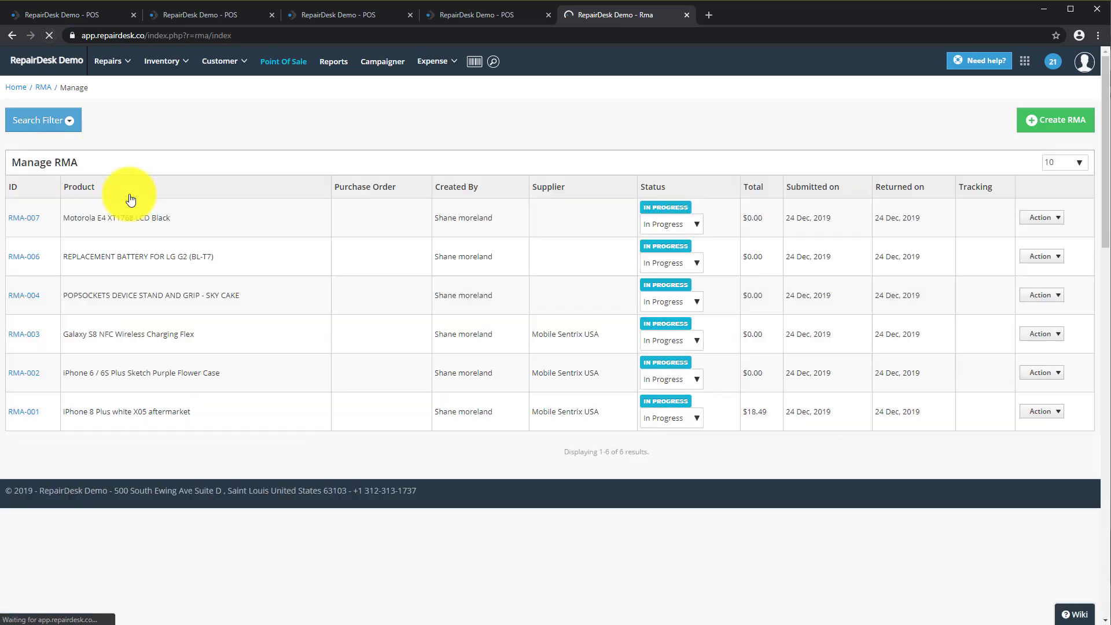
left_click(65, 123)
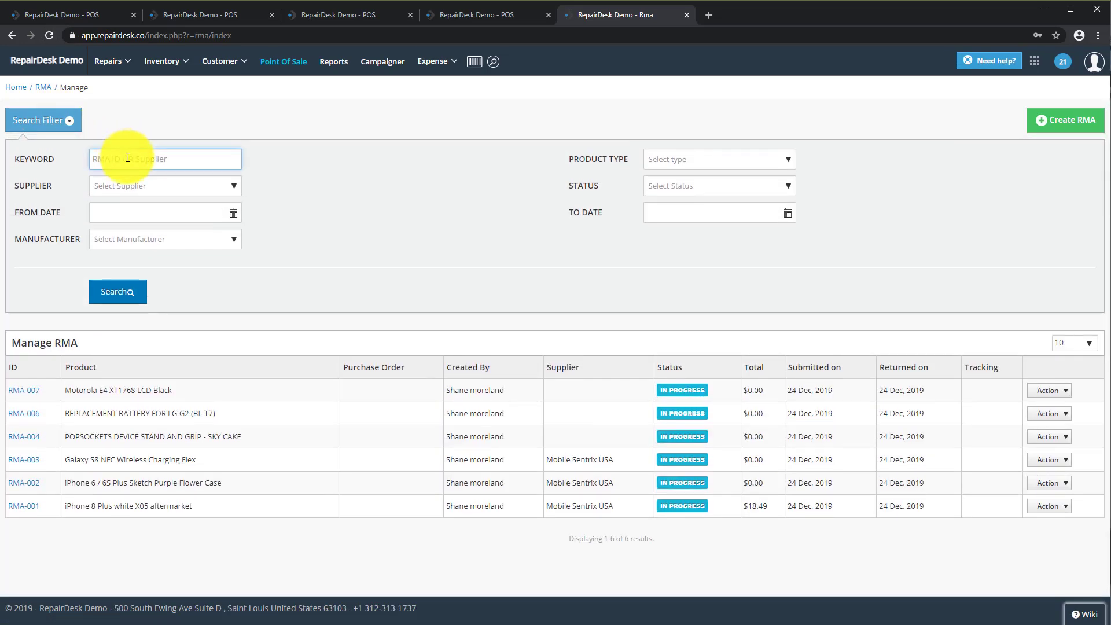
left_click(128, 158)
type("RMA-001")
key("Return")
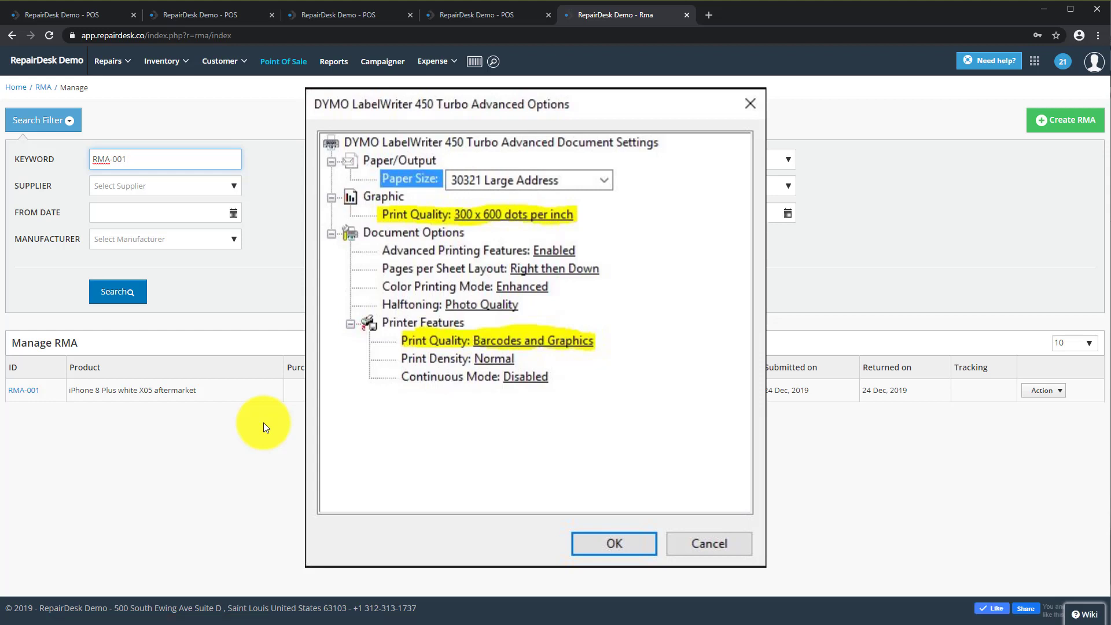
- Return from the RMA list to the Point of Sale screen
left_click(216, 62)
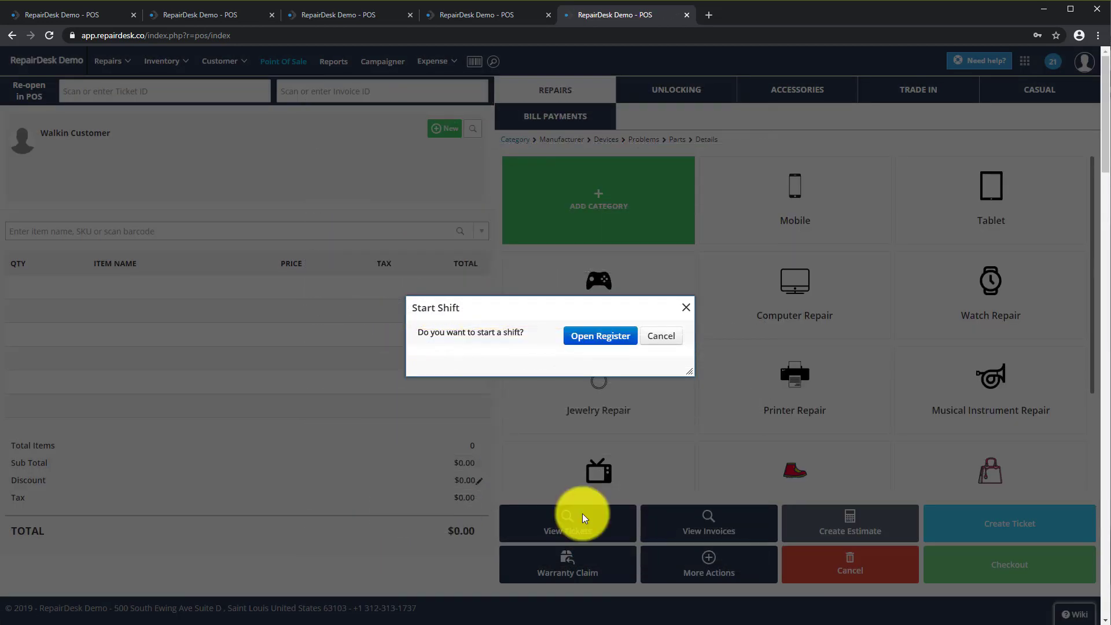
- Cancel the Start Shift dialog without opening the register
left_click(661, 337)
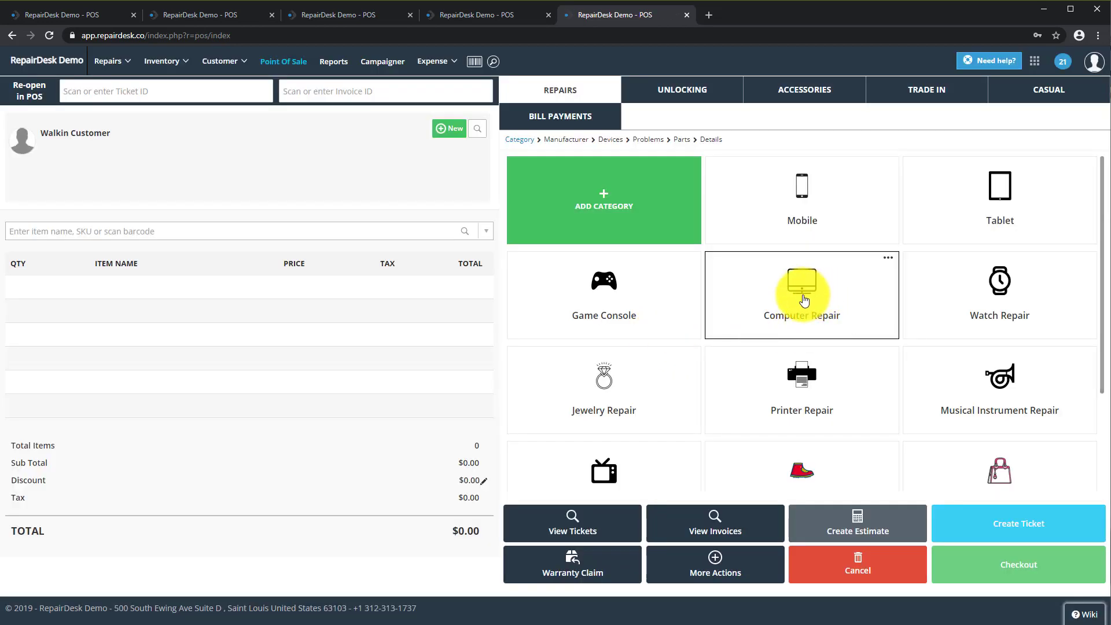